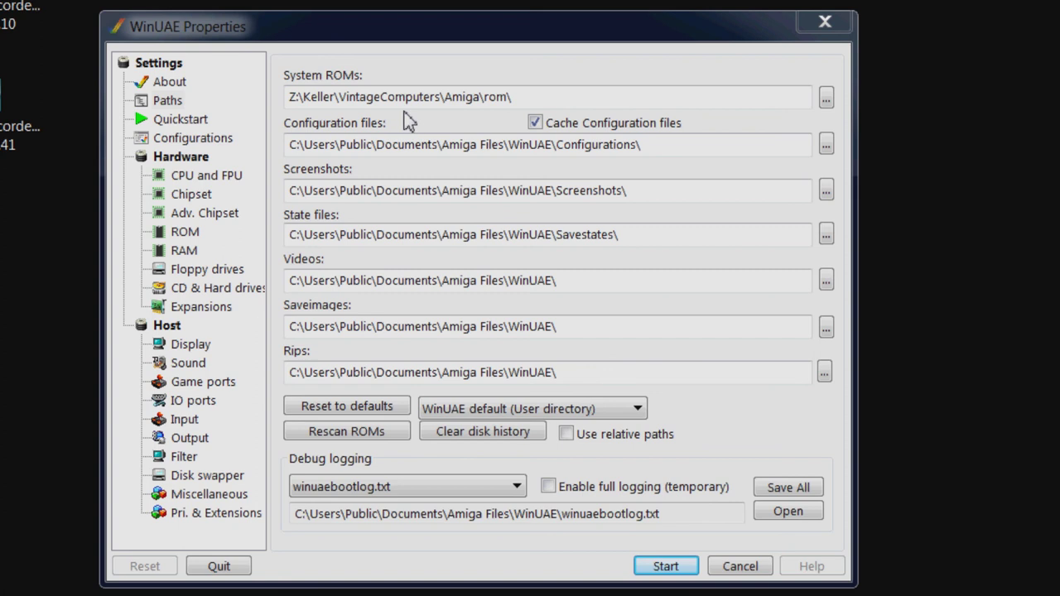
Step: Start the emulation from Quickstart with the A500 model and the 1.3 ROM, OCS, 512 KB Chip + 512 KB Slow RAM configuration
{"action": "left_click", "coordinate": [182, 120]}
{"action": "left_click", "coordinate": [519, 132]}
{"action": "left_click", "coordinate": [518, 132]}
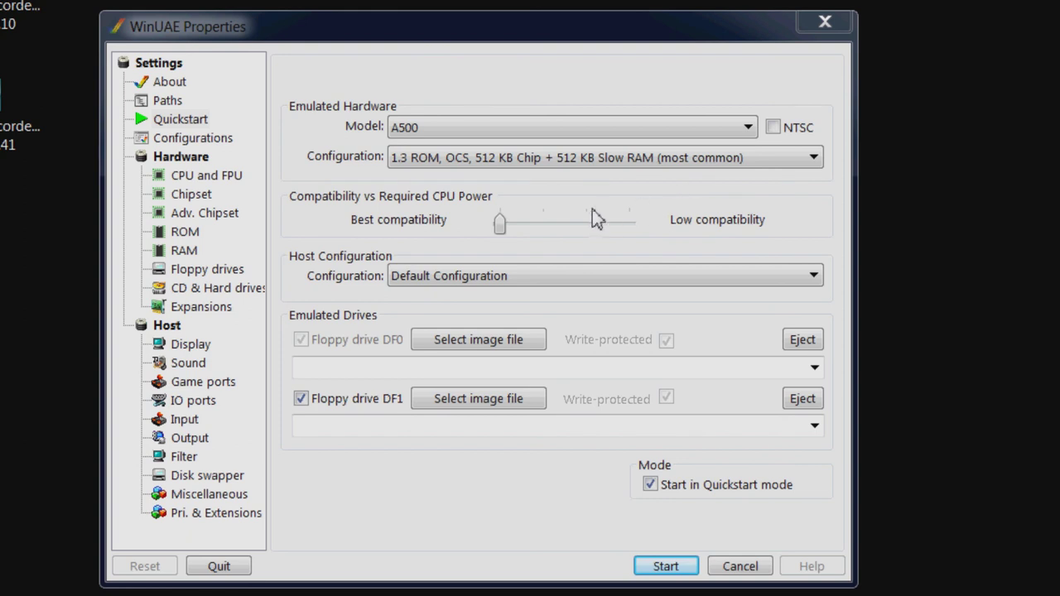
{"action": "left_click", "coordinate": [672, 568]}
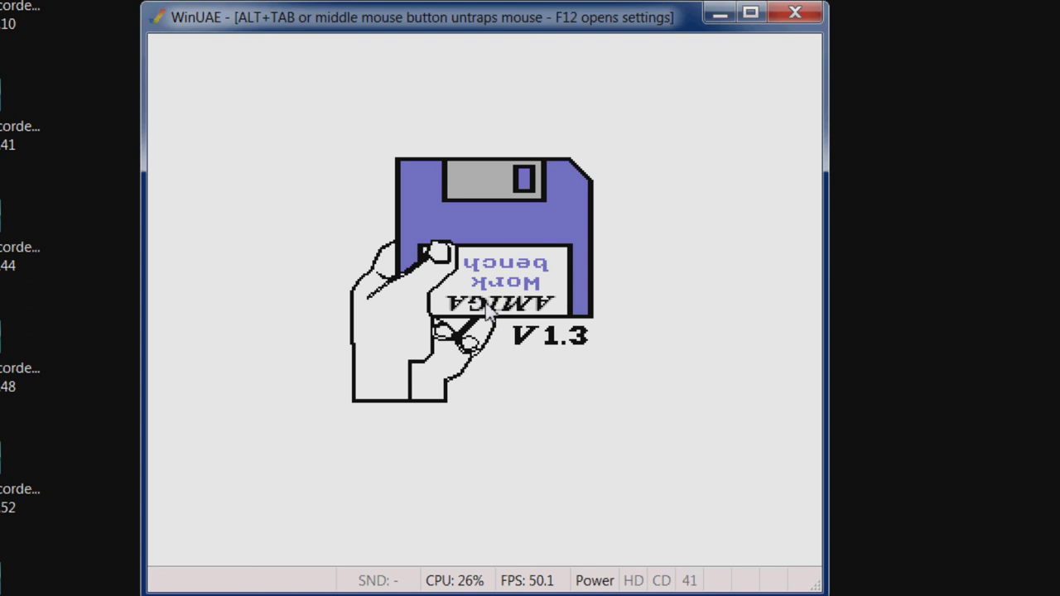
Step: Insert the disk image amiga-os-134-workbench.adf into floppy drive DF0 and resume the emulation to boot Workbench
{"action": "key", "text": "F12"}
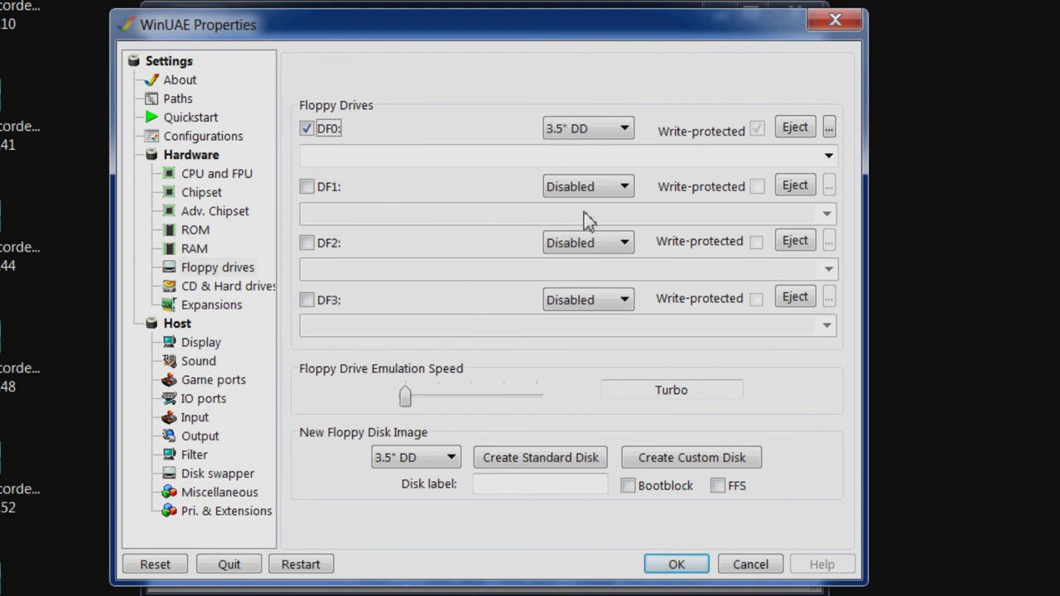
{"action": "left_click", "coordinate": [829, 127]}
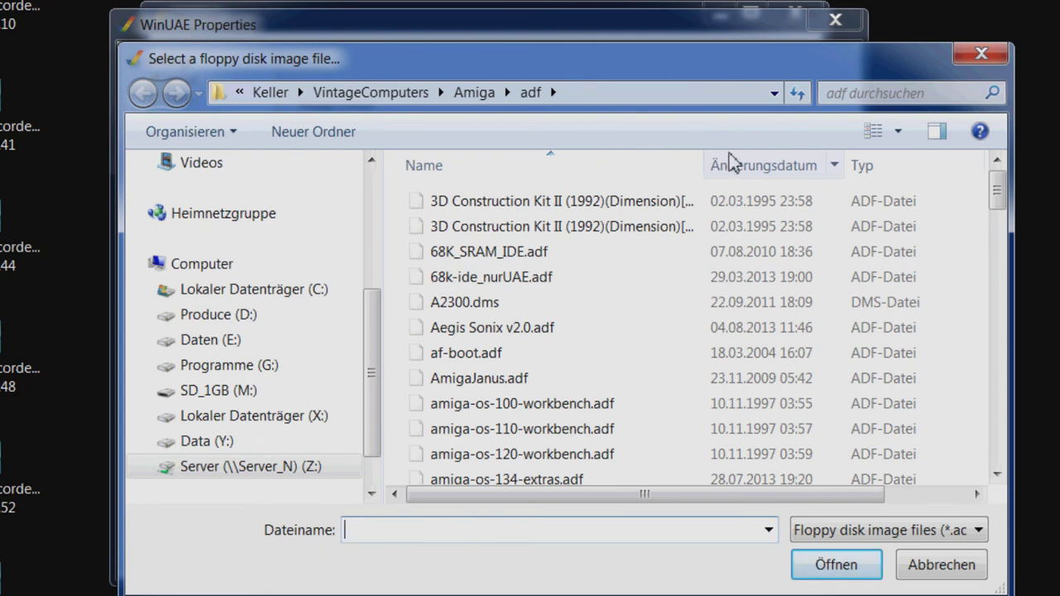
{"action": "left_click", "coordinate": [997, 474]}
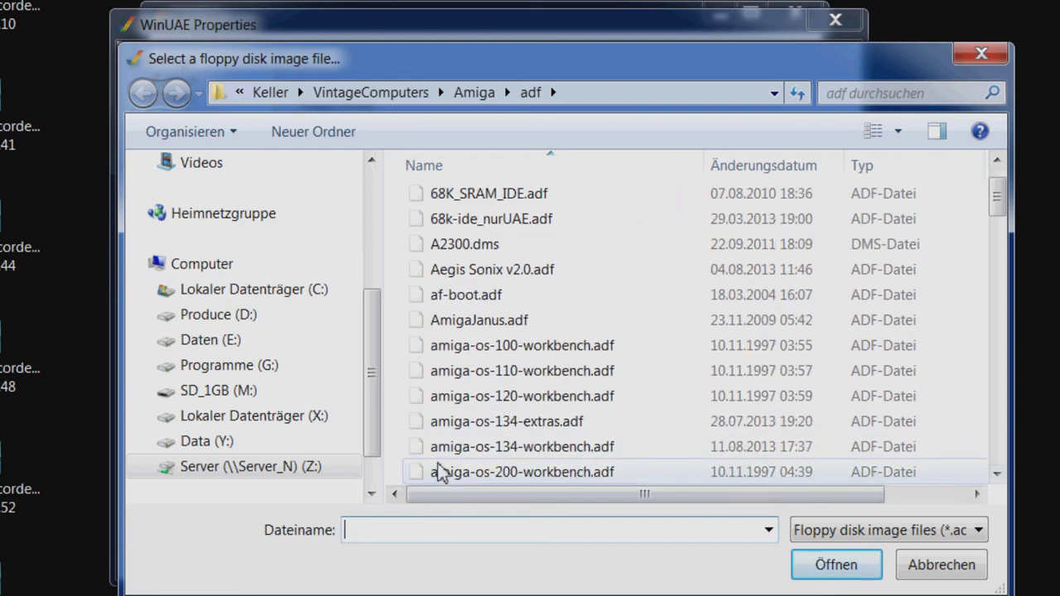
{"action": "left_click", "coordinate": [524, 450]}
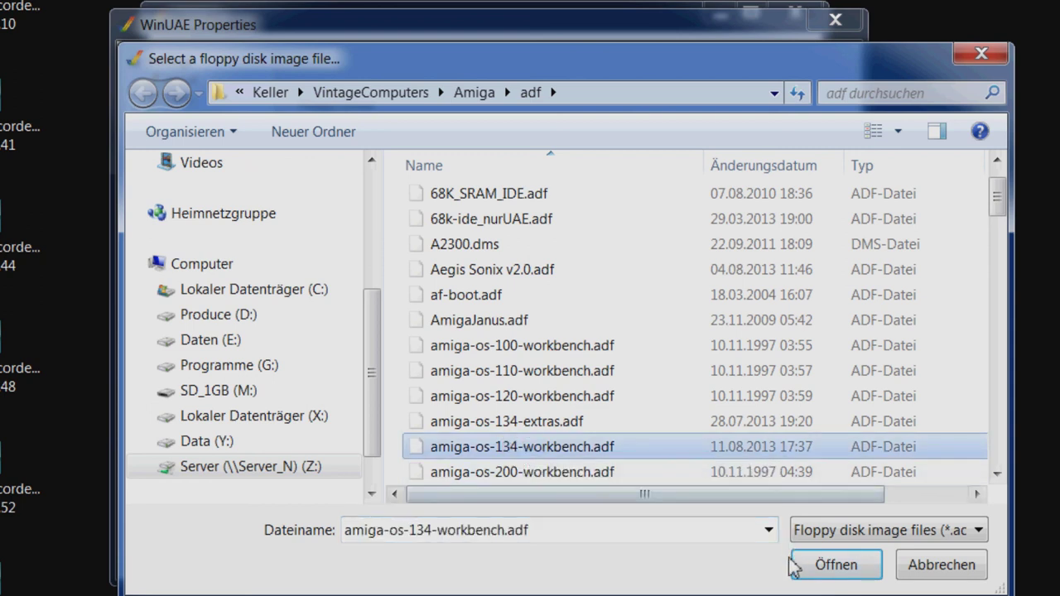
{"action": "left_click", "coordinate": [817, 563]}
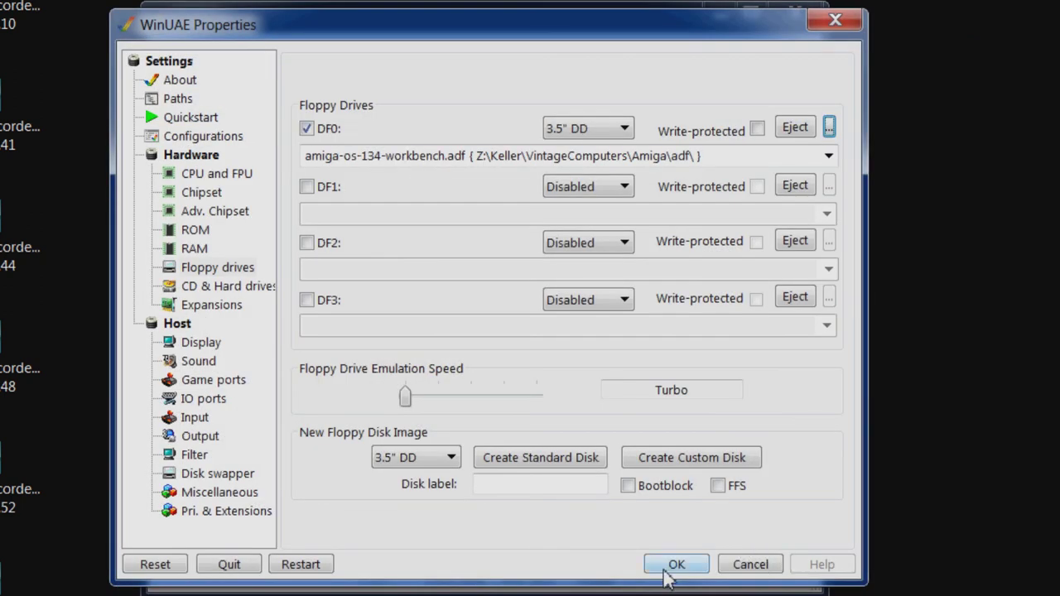
{"action": "left_click", "coordinate": [673, 569]}
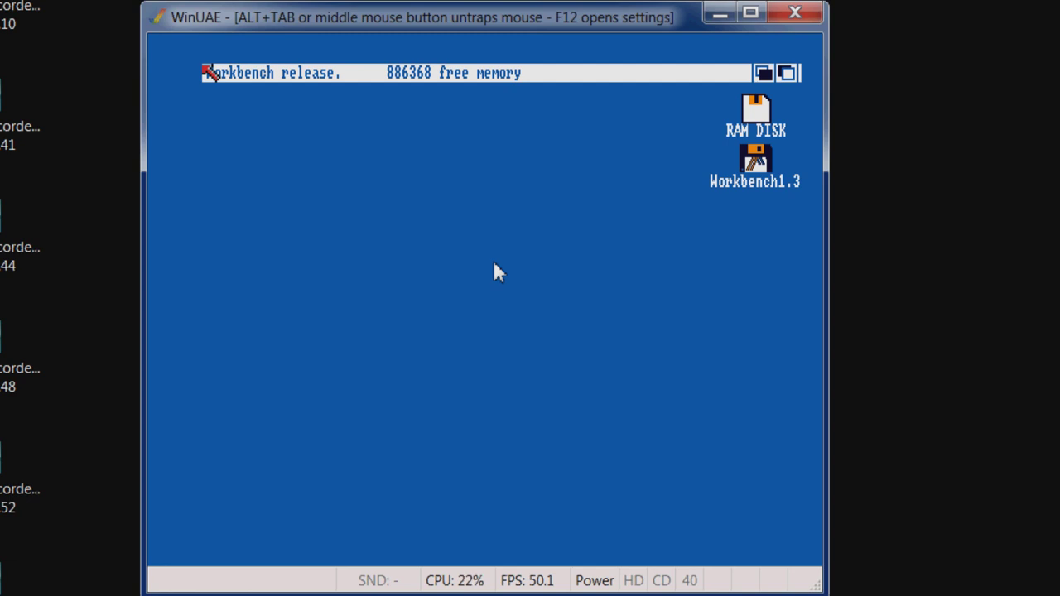
Step: Try floppy drive emulation speeds of 100% (compatible) and 200%, and return the speed to Turbo
{"action": "key", "text": "F12"}
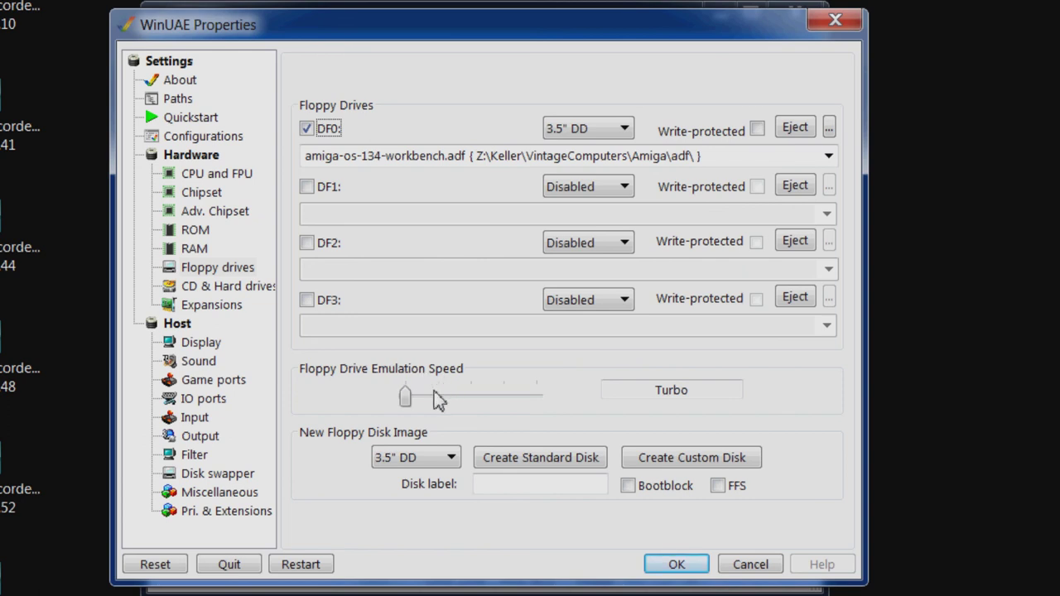
{"action": "left_click_drag", "start_coordinate": [407, 396], "coordinate": [436, 397]}
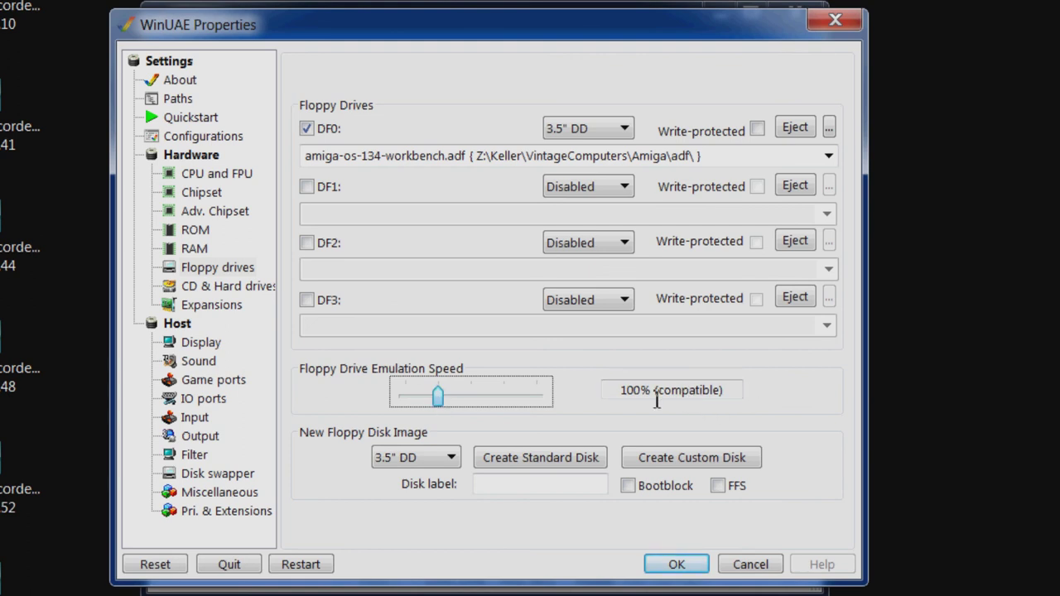
{"action": "left_click", "coordinate": [462, 399]}
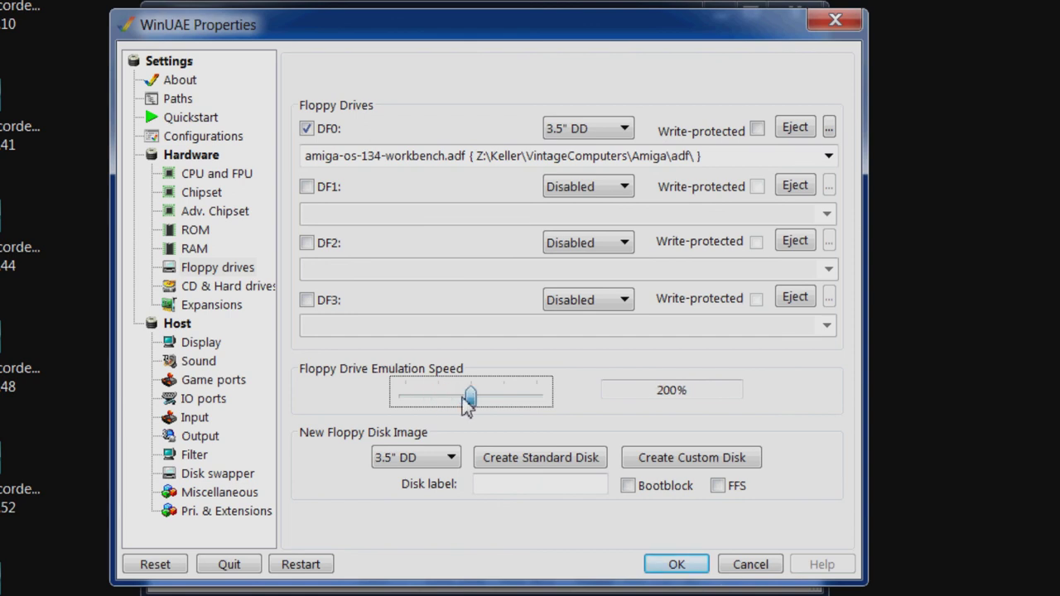
{"action": "left_click_drag", "start_coordinate": [463, 396], "coordinate": [372, 418]}
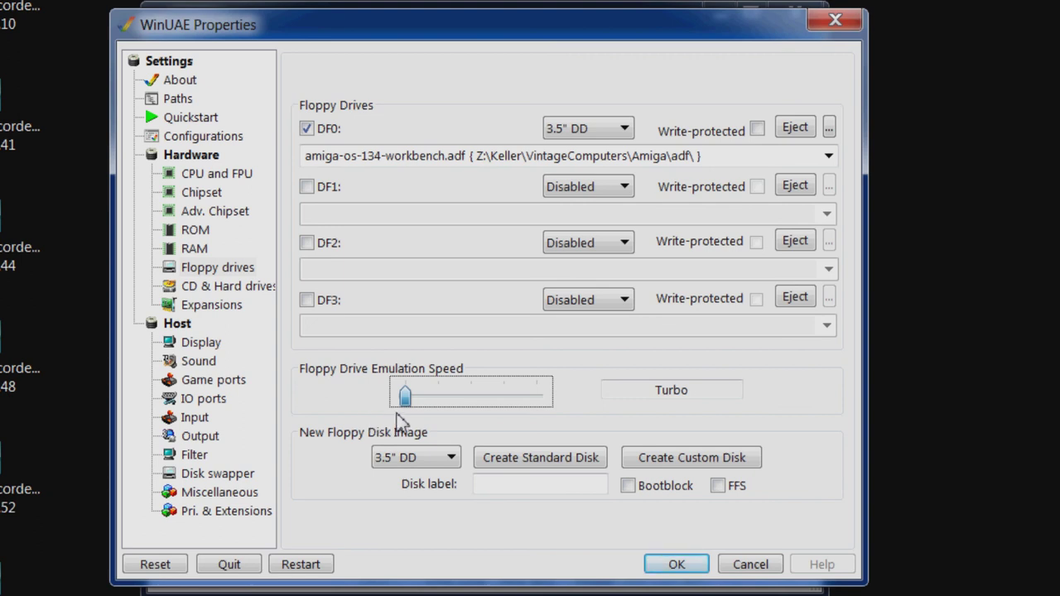
{"action": "left_click", "coordinate": [429, 405]}
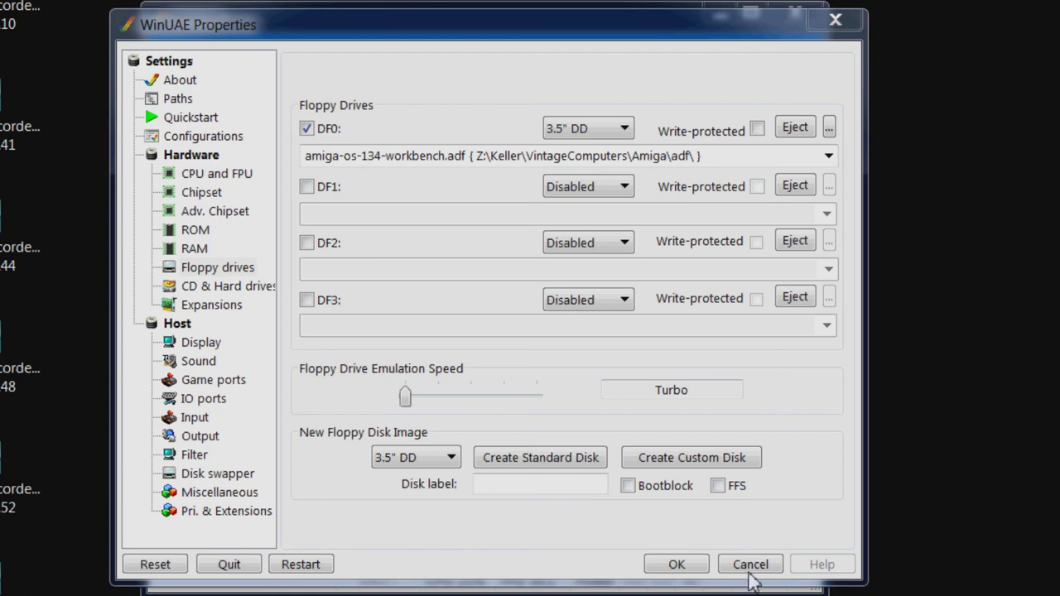
Step: Set the floppy drive sound emulation for DF0 to A500 (WinUAE built-in) and return to the emulation
{"action": "left_click", "coordinate": [200, 362]}
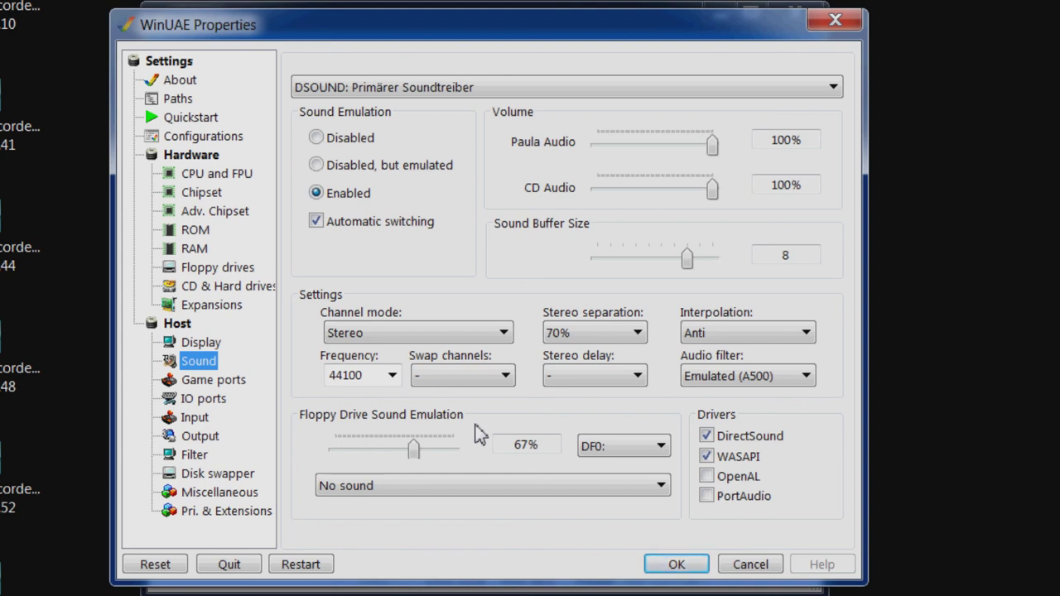
{"action": "left_click", "coordinate": [443, 485]}
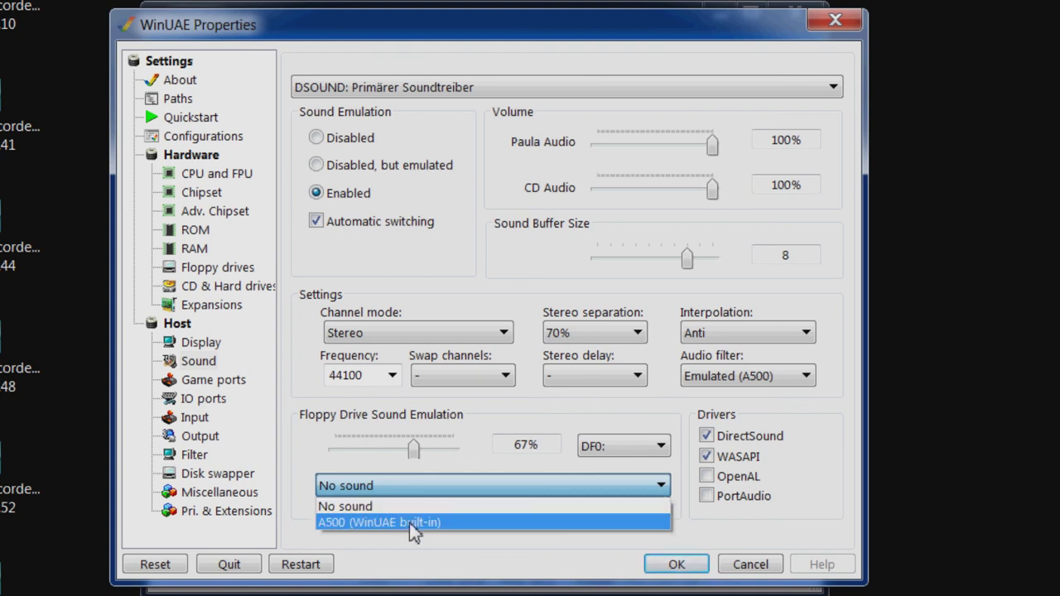
{"action": "left_click", "coordinate": [411, 523]}
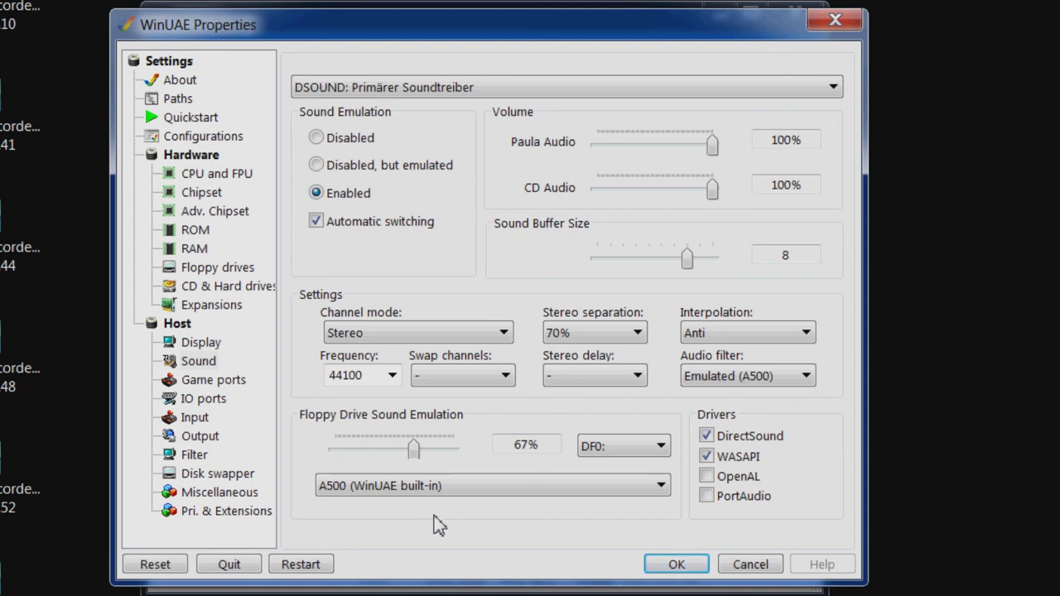
{"action": "left_click", "coordinate": [651, 560]}
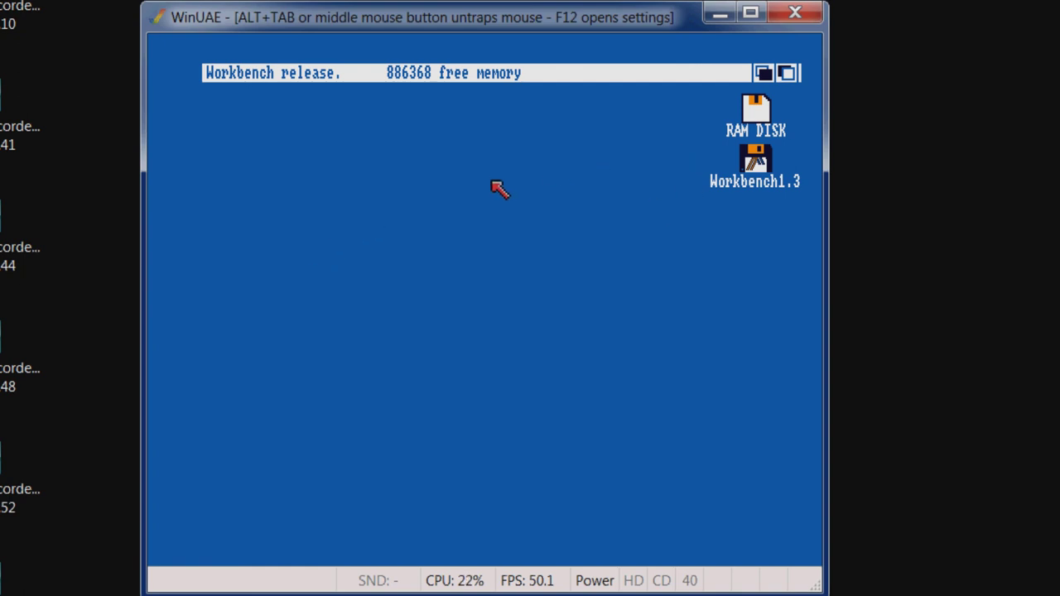
Step: Launch the Calculator from the Utilities drawer on the Workbench1.3 disk, compute 5 + 6, and close it
{"action": "double_click", "coordinate": [762, 151]}
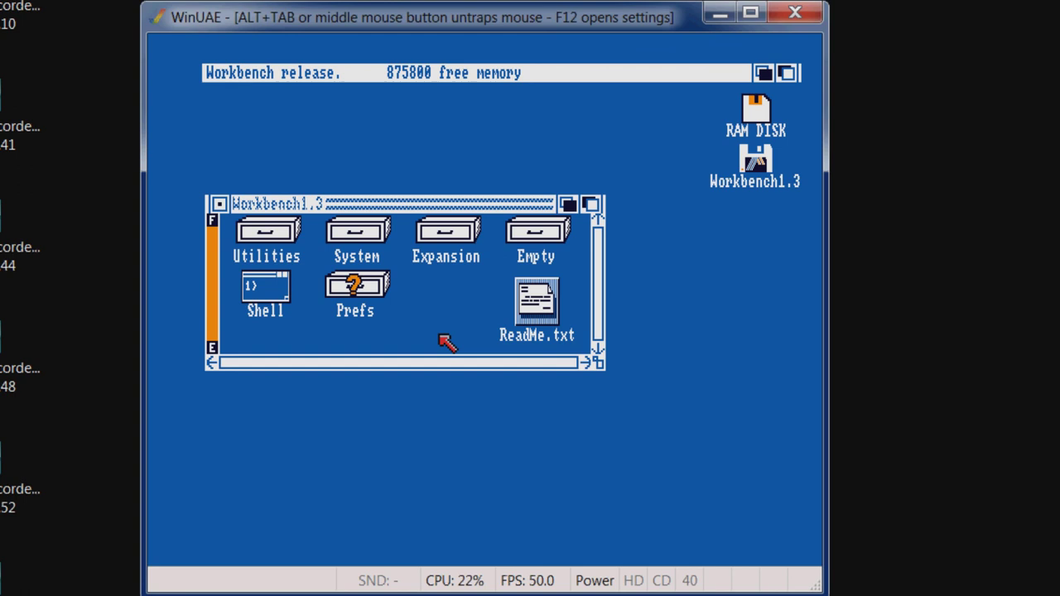
{"action": "double_click", "coordinate": [268, 231]}
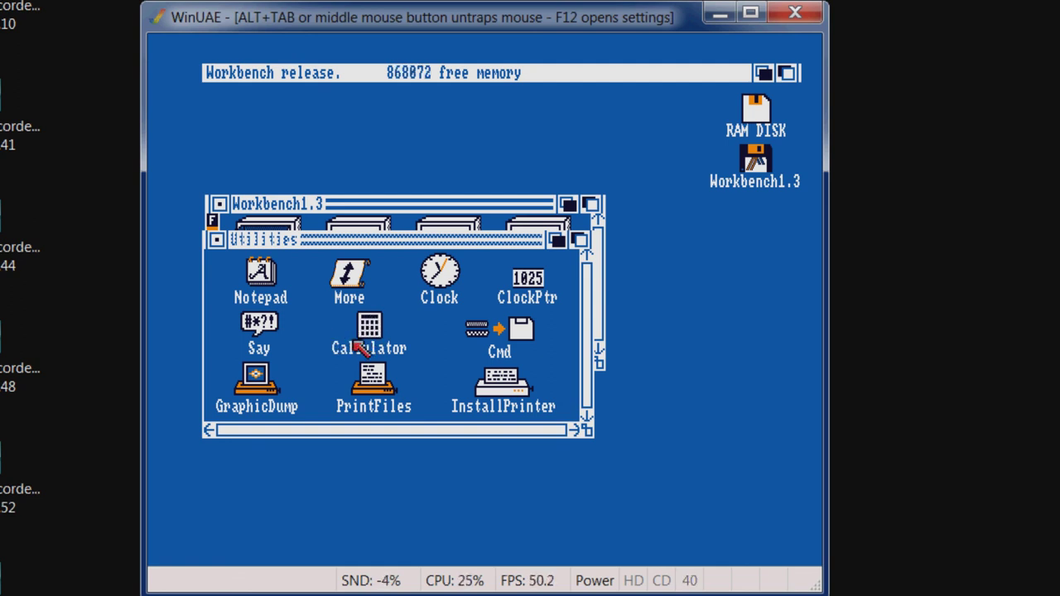
{"action": "double_click", "coordinate": [370, 336]}
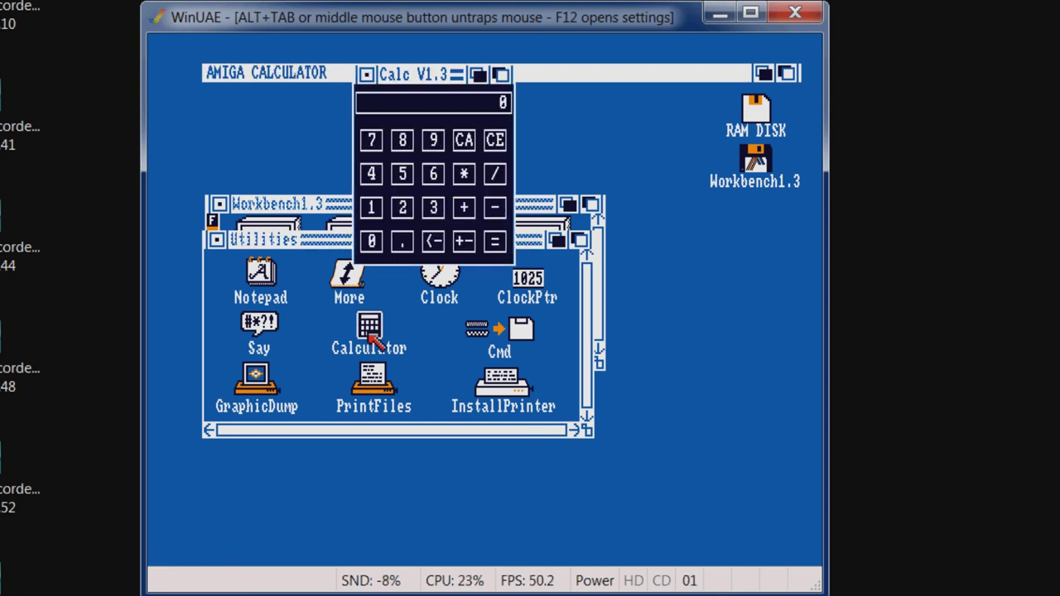
{"action": "left_click", "coordinate": [408, 174]}
{"action": "left_click", "coordinate": [464, 209]}
{"action": "left_click", "coordinate": [433, 174]}
{"action": "left_click", "coordinate": [495, 242]}
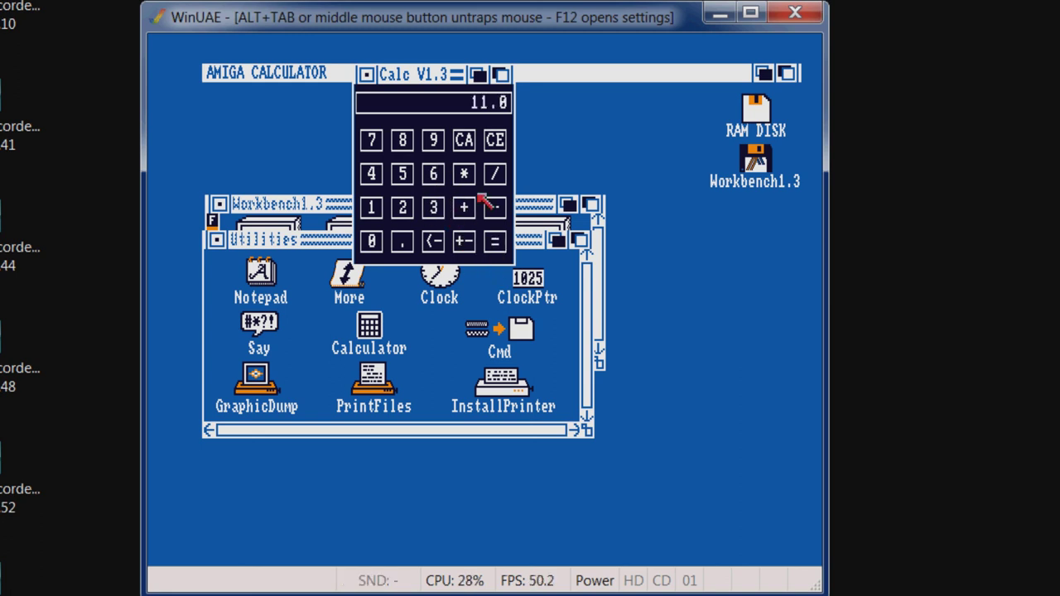
{"action": "left_click", "coordinate": [367, 76]}
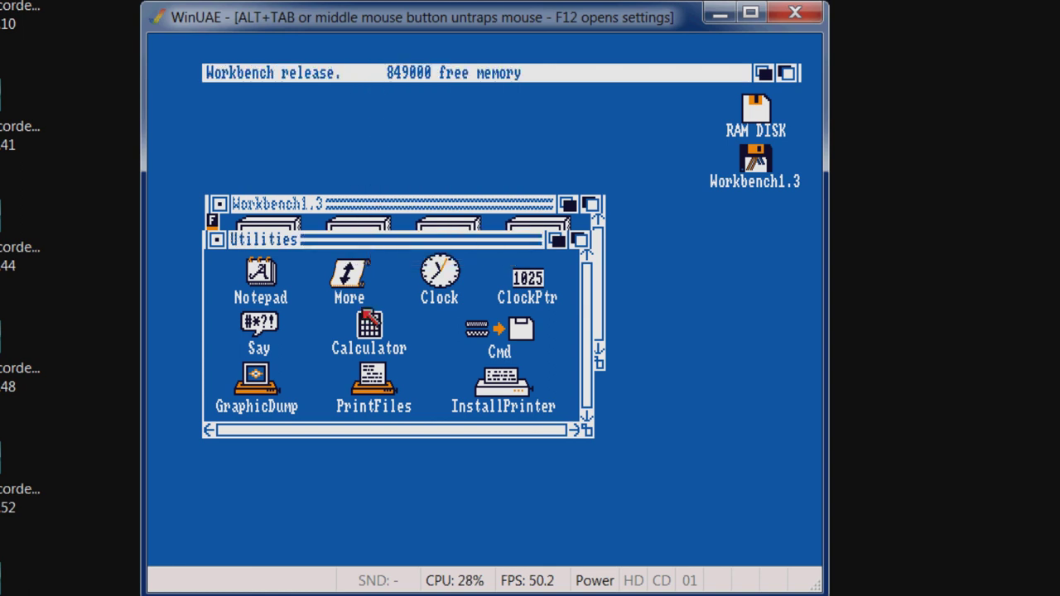
Step: Have the Say utility speak "hallo", exit it, and close the Utilities drawer
{"action": "double_click", "coordinate": [259, 324]}
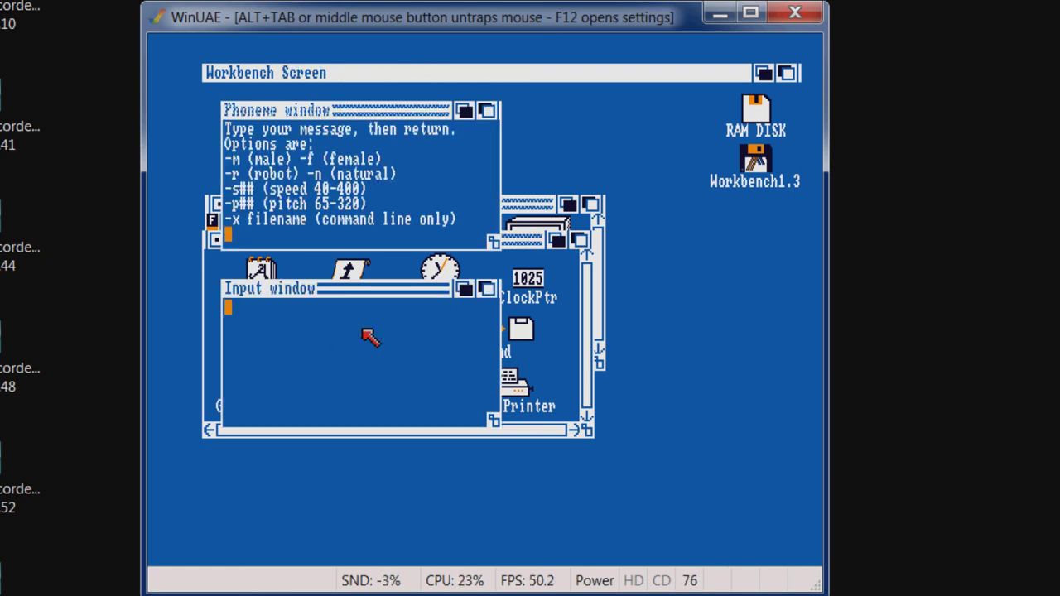
{"action": "type", "text": "hallo"}
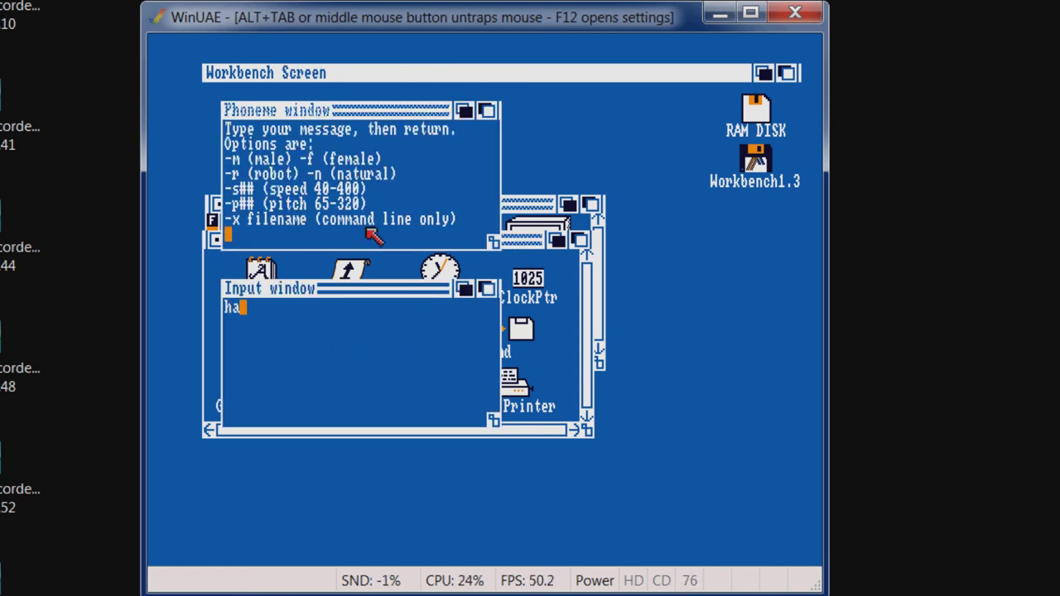
{"action": "key", "text": "Return"}
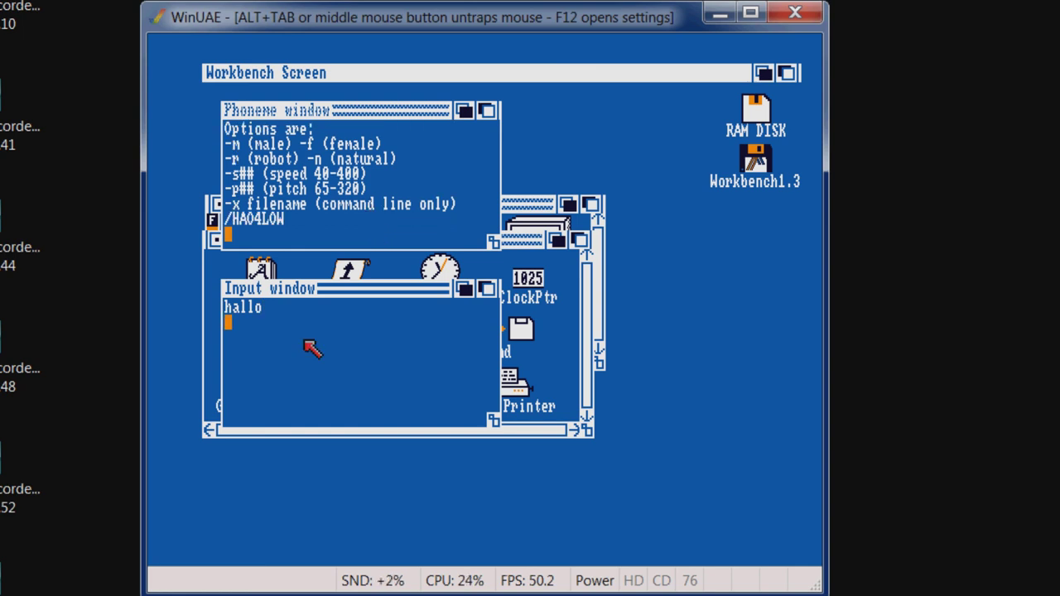
{"action": "key", "text": "Return"}
{"action": "left_click", "coordinate": [209, 260]}
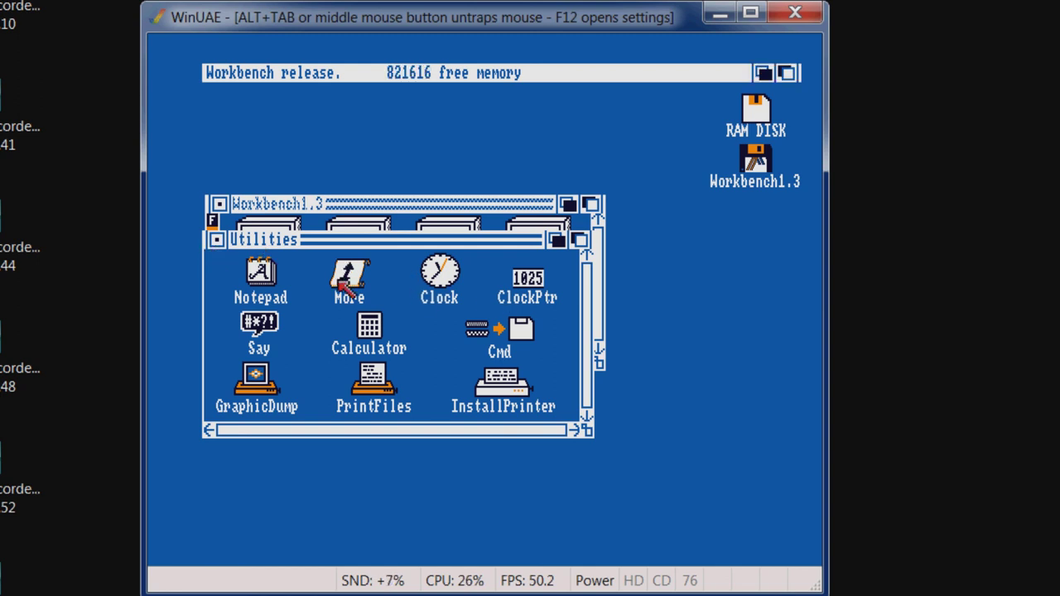
{"action": "left_click", "coordinate": [220, 243]}
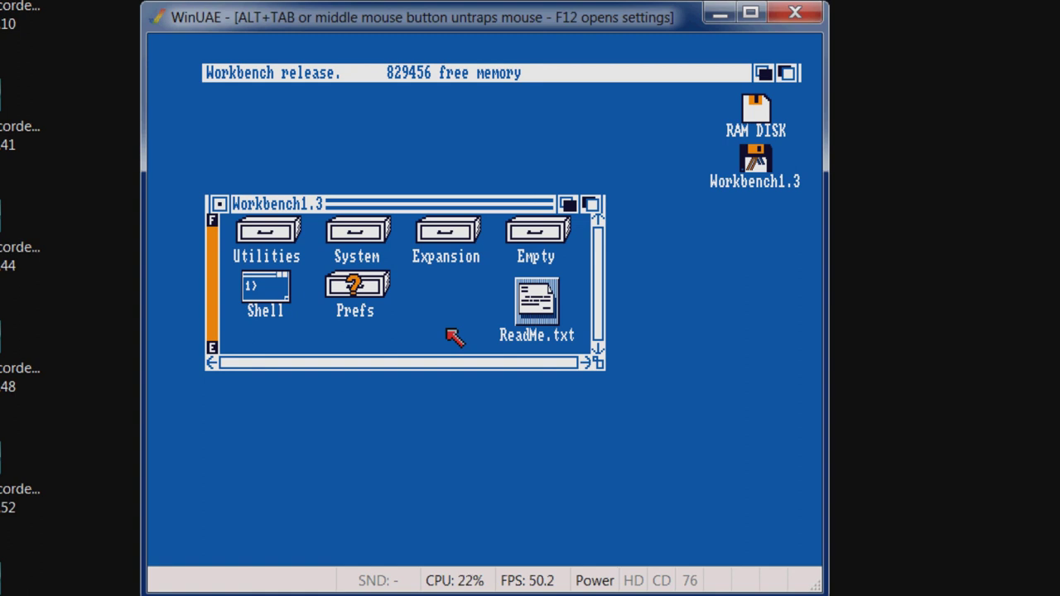
Step: Eject the disk in DF0, insert katakis.adf from the SPIELE\katakis folder, and reset the emulated Amiga to boot the game
{"action": "key", "text": "F12"}
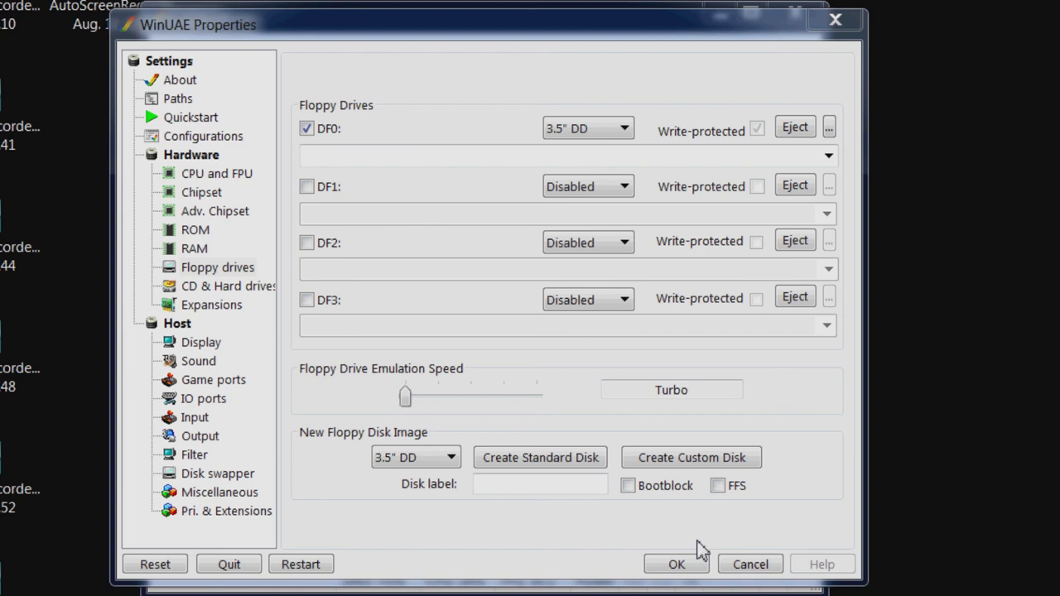
{"action": "left_click", "coordinate": [207, 277]}
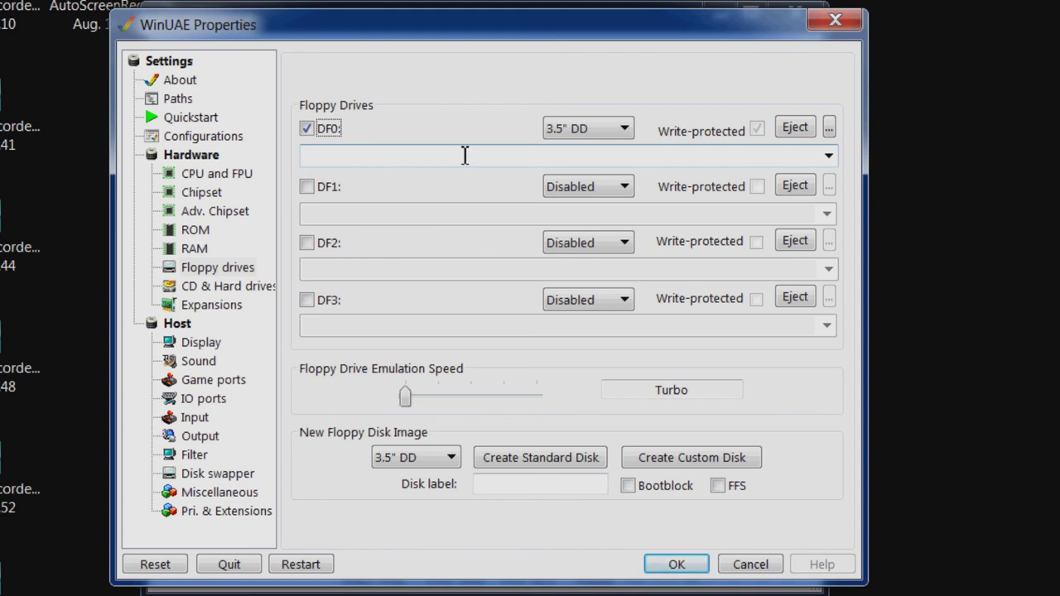
{"action": "left_click", "coordinate": [795, 135]}
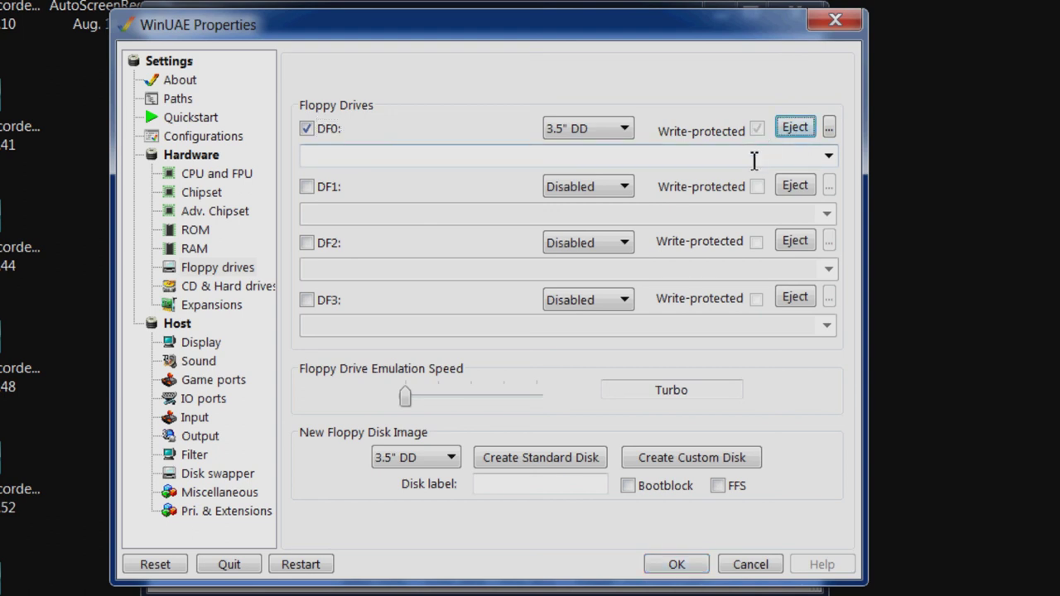
{"action": "left_click", "coordinate": [829, 126]}
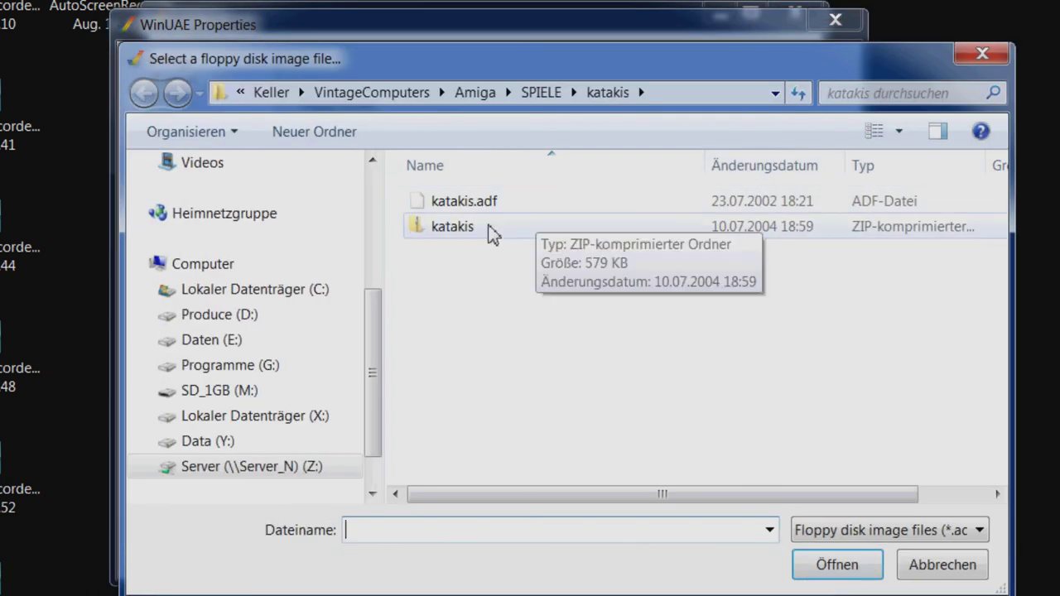
{"action": "left_click", "coordinate": [489, 207]}
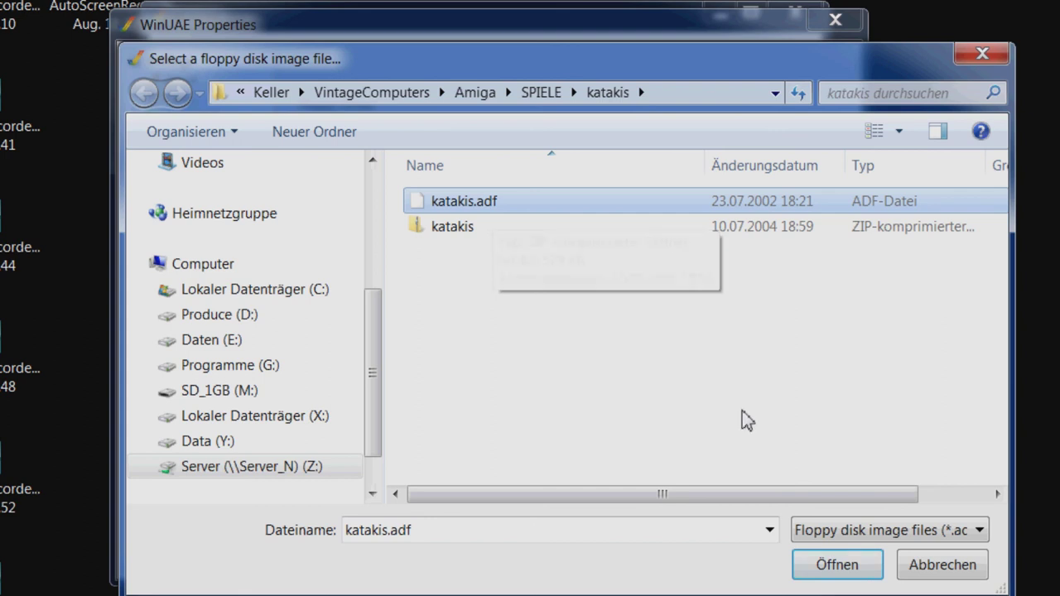
{"action": "left_click", "coordinate": [802, 569]}
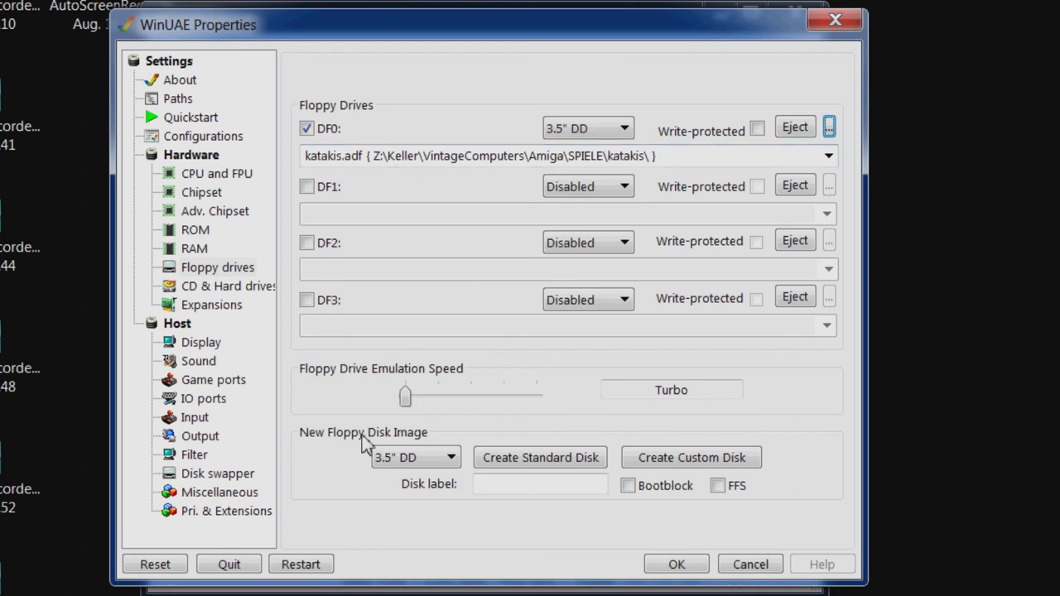
{"action": "left_click", "coordinate": [155, 564]}
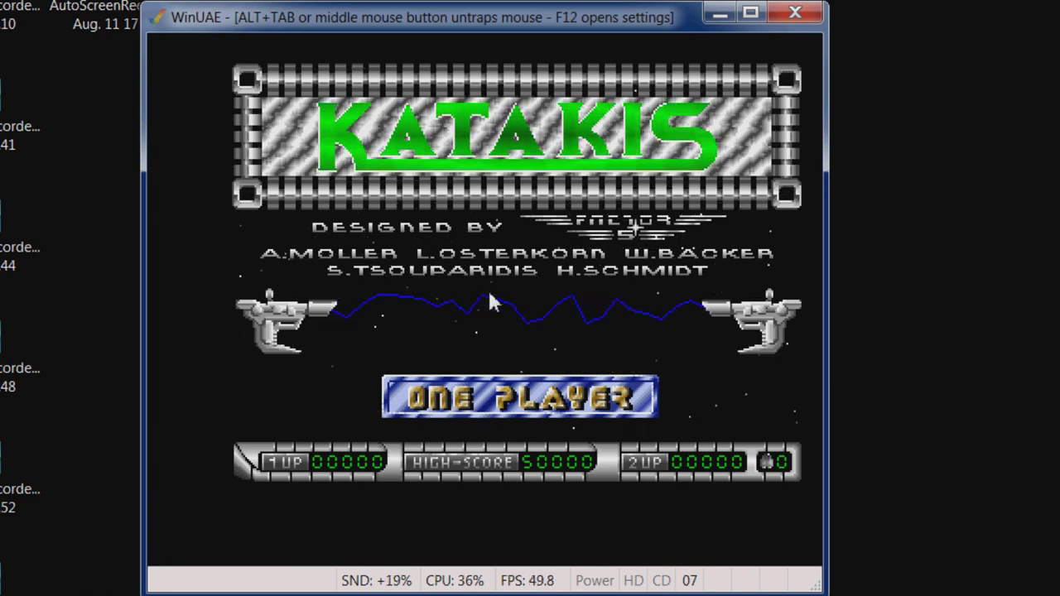
Step: Set the emulated CPU to 68030 and the FPU to 68882 in the emulator settings
{"action": "key", "text": "F12"}
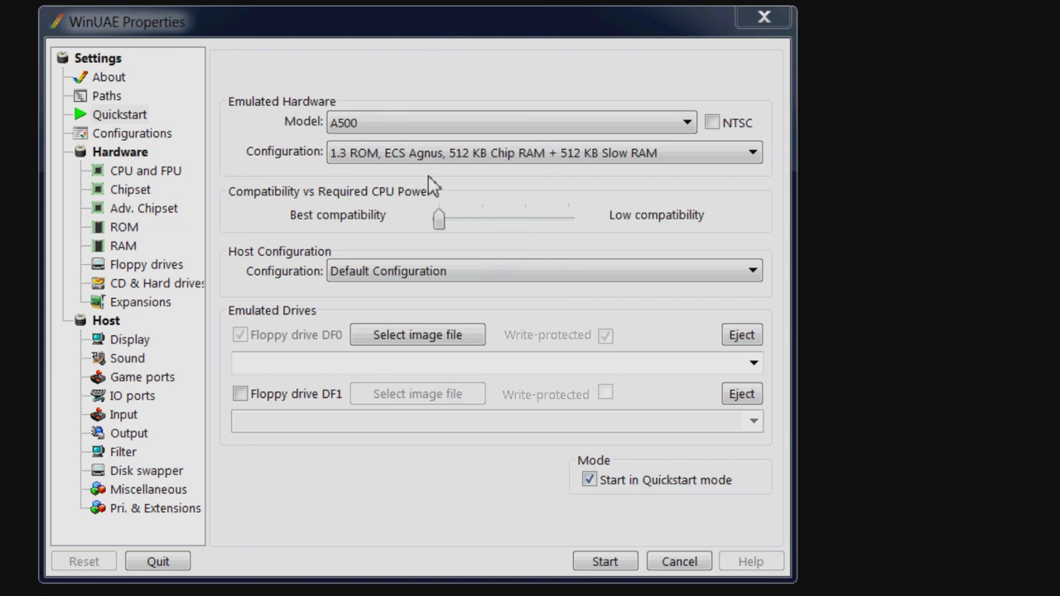
{"action": "left_click", "coordinate": [137, 174]}
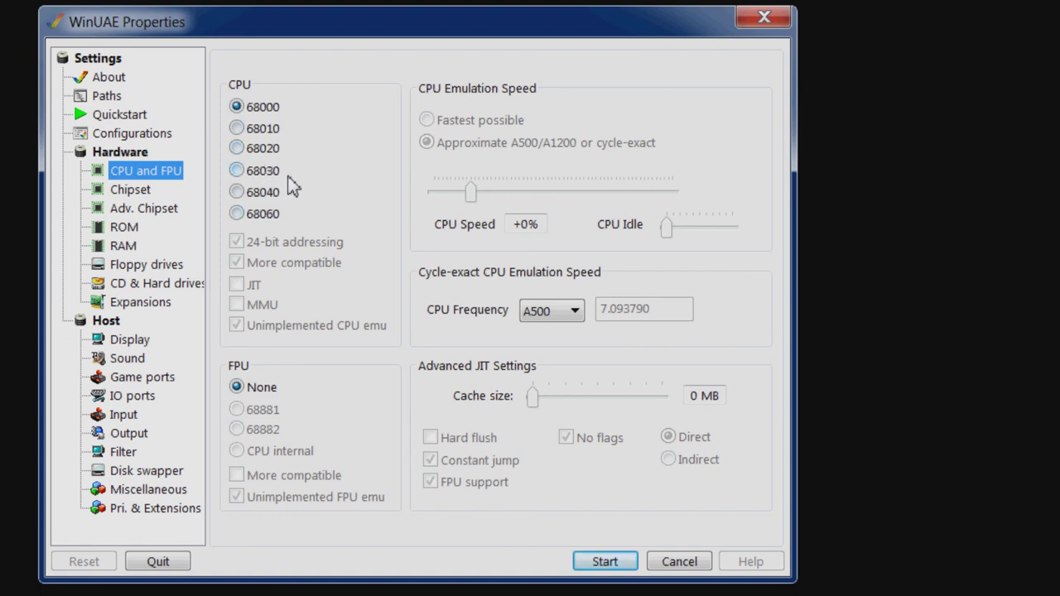
{"action": "left_click", "coordinate": [257, 172]}
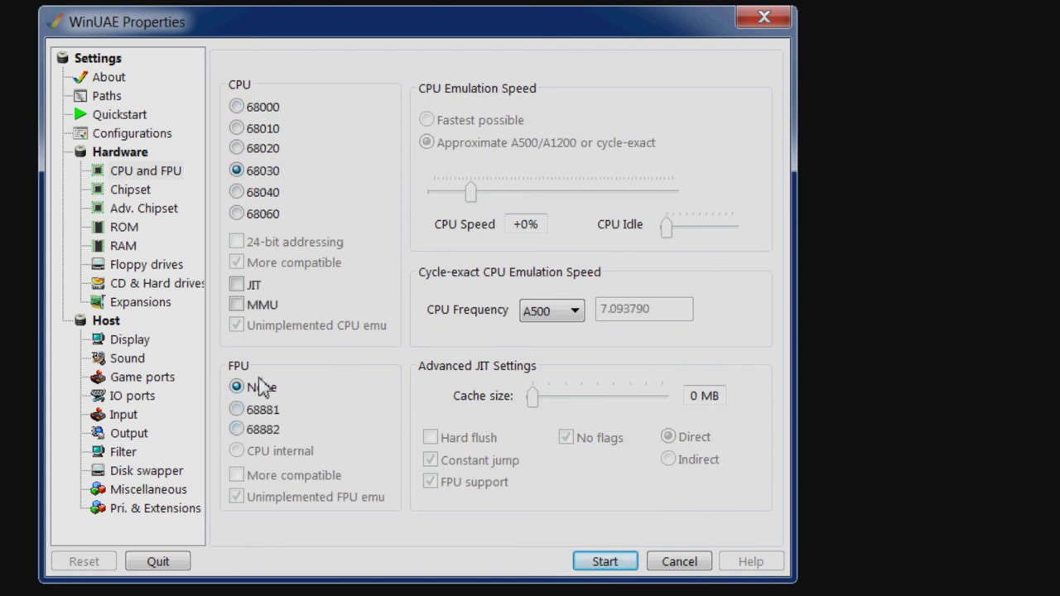
{"action": "left_click", "coordinate": [238, 432]}
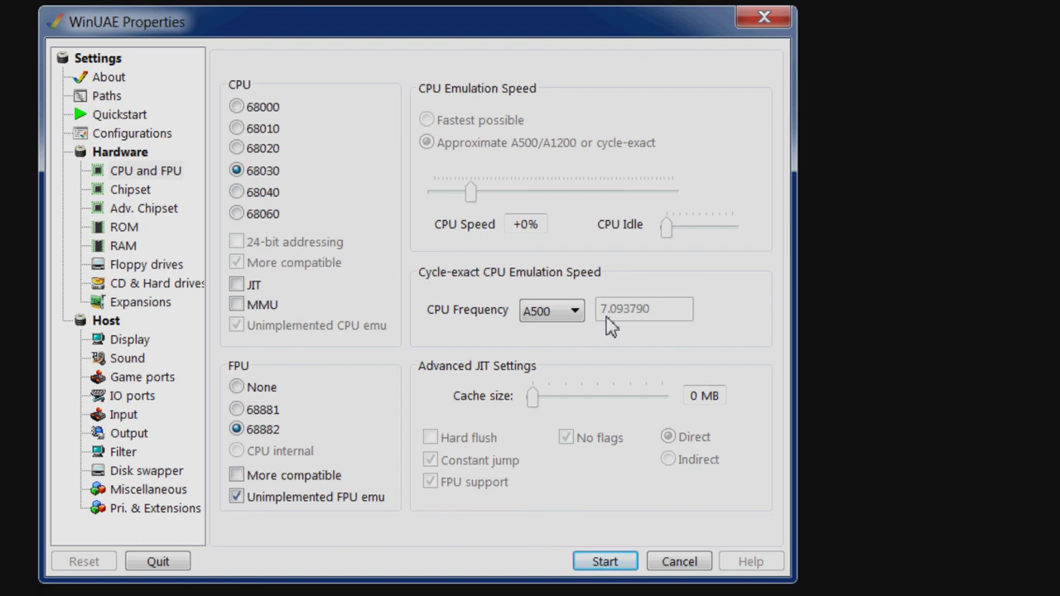
Step: Set the cycle-exact CPU frequency to Custom with a value of 50
{"action": "left_click", "coordinate": [573, 312]}
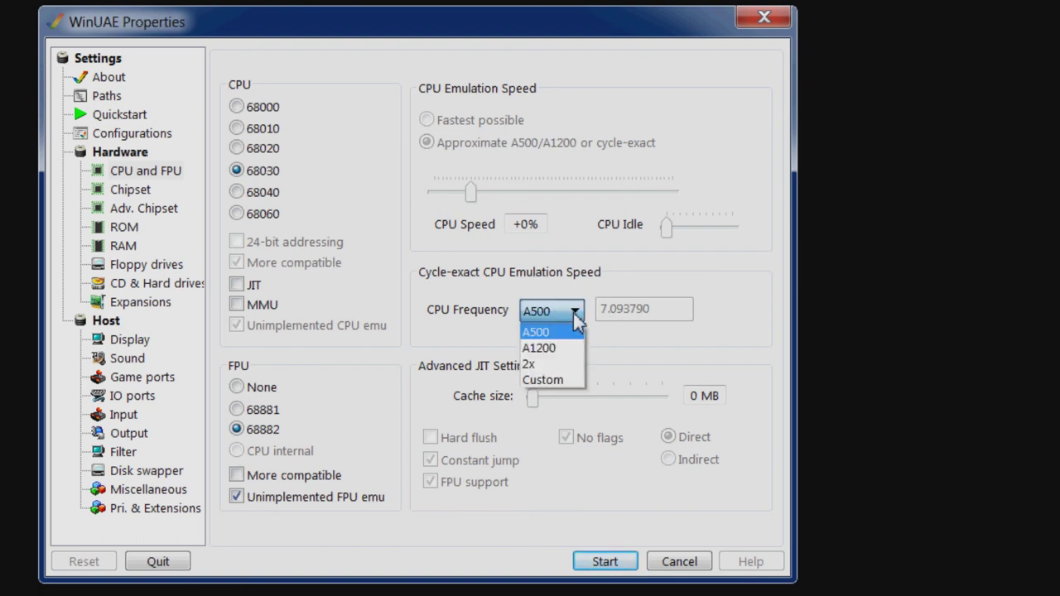
{"action": "left_click", "coordinate": [558, 379]}
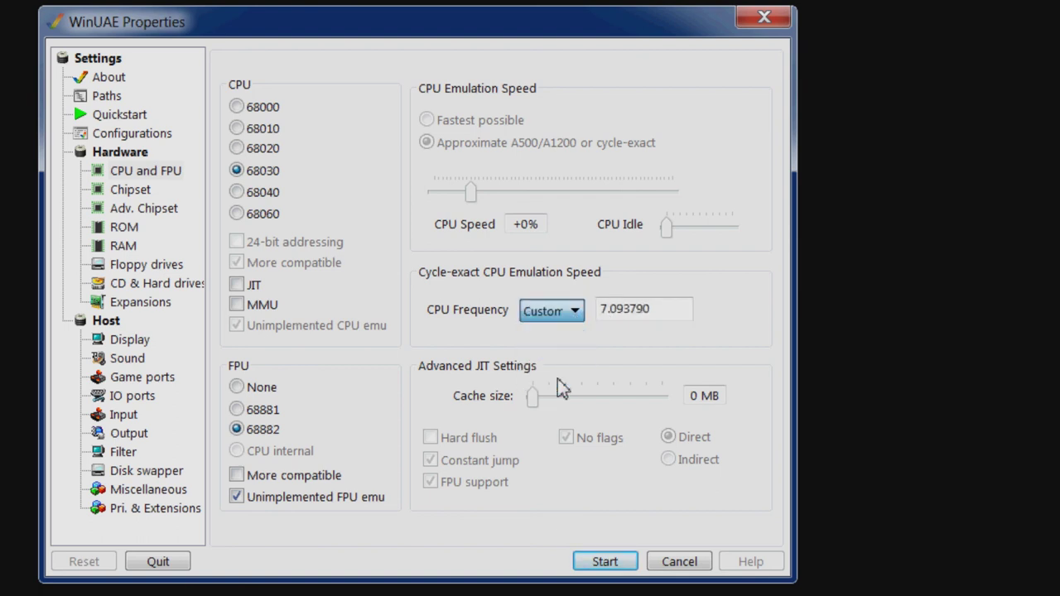
{"action": "left_click_drag", "start_coordinate": [659, 318], "coordinate": [498, 316]}
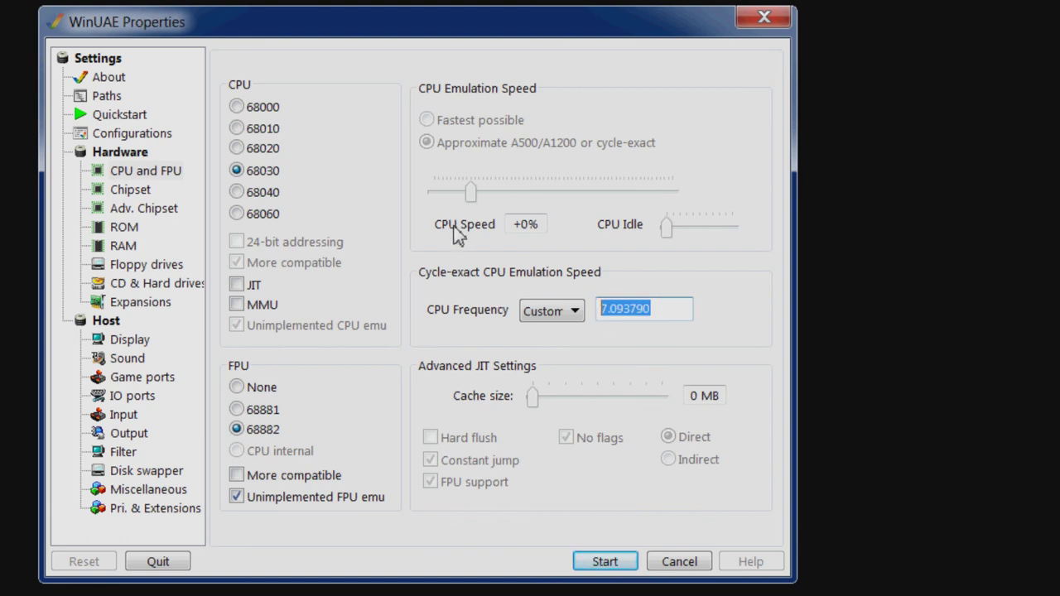
{"action": "type", "text": "50"}
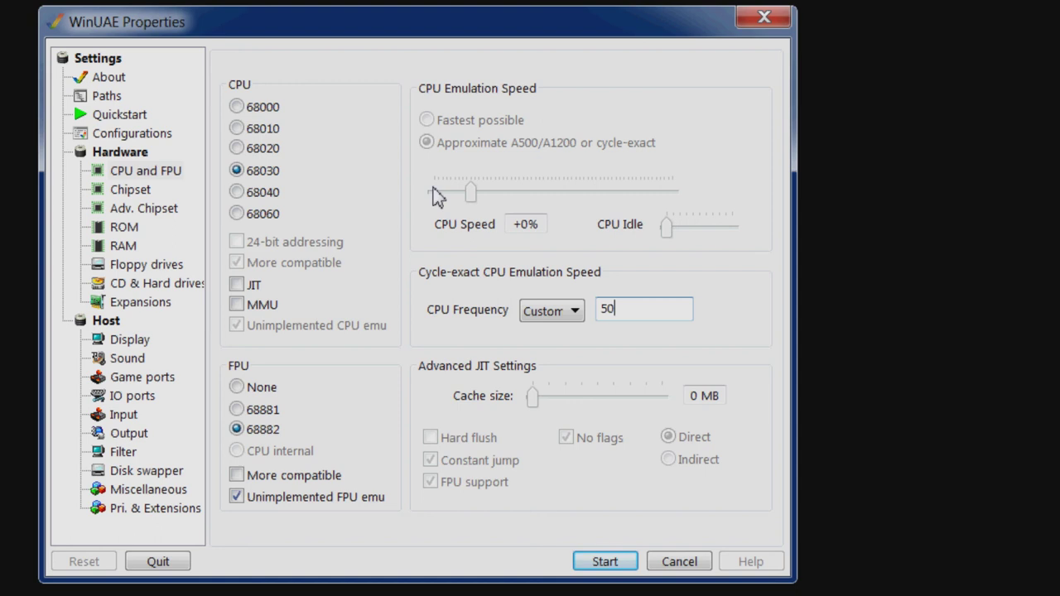
Step: Switch the emulated chipset to AGA
{"action": "left_click", "coordinate": [130, 192]}
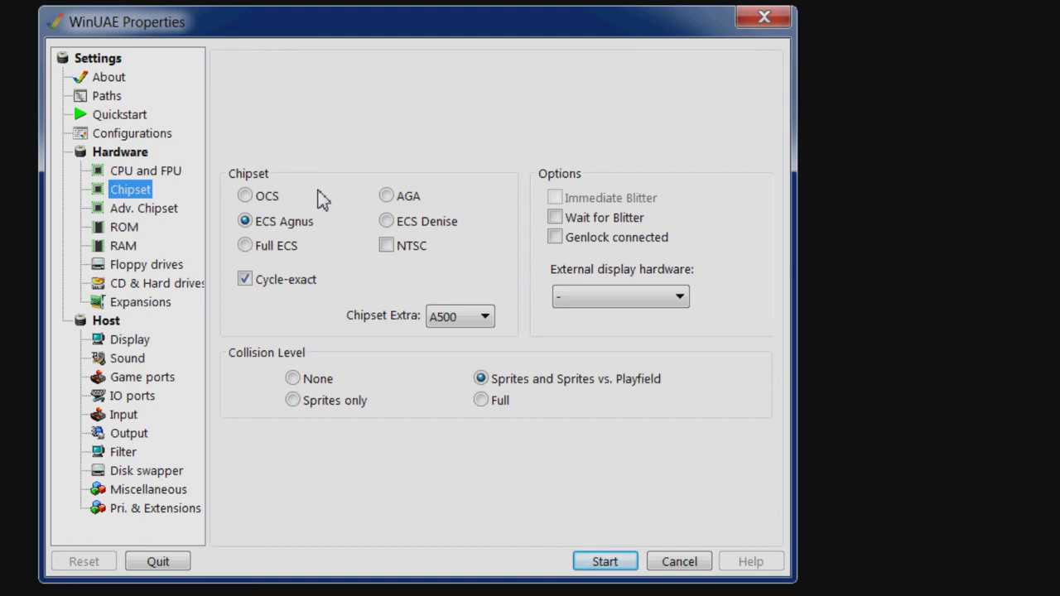
{"action": "mouse_move", "coordinate": [280, 203]}
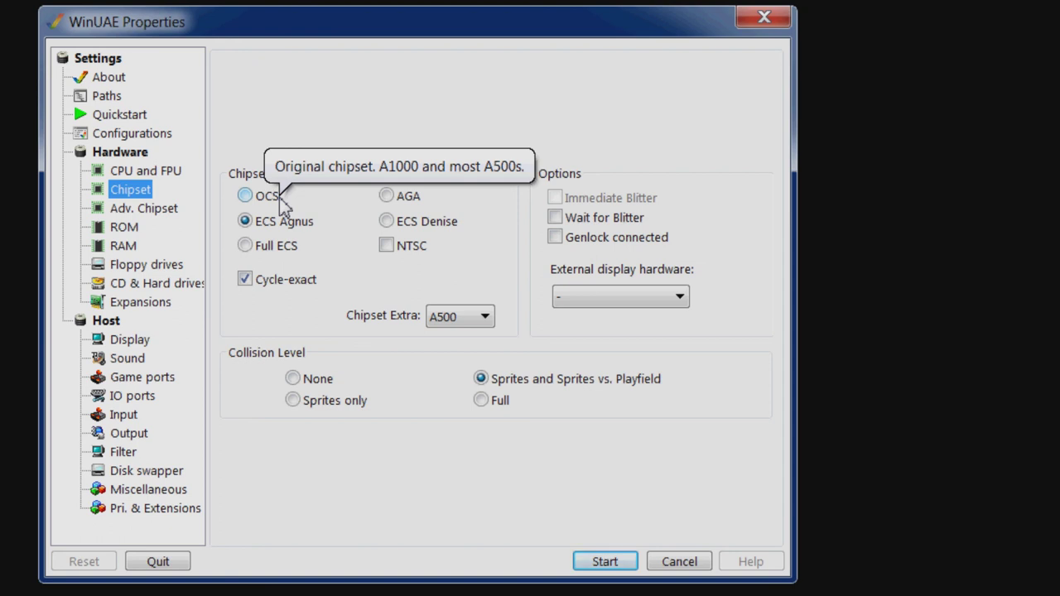
{"action": "left_click", "coordinate": [406, 203]}
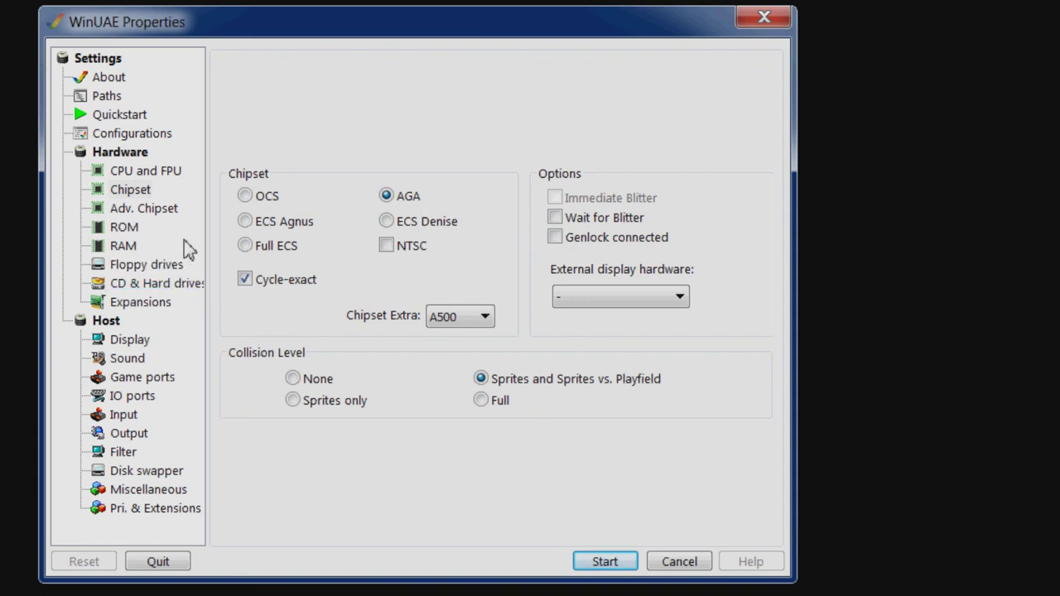
Step: Choose KS ROM v3.1 (A4000)(Cloanto) rev 40.68 (512k) as the main ROM file
{"action": "left_click", "coordinate": [134, 230]}
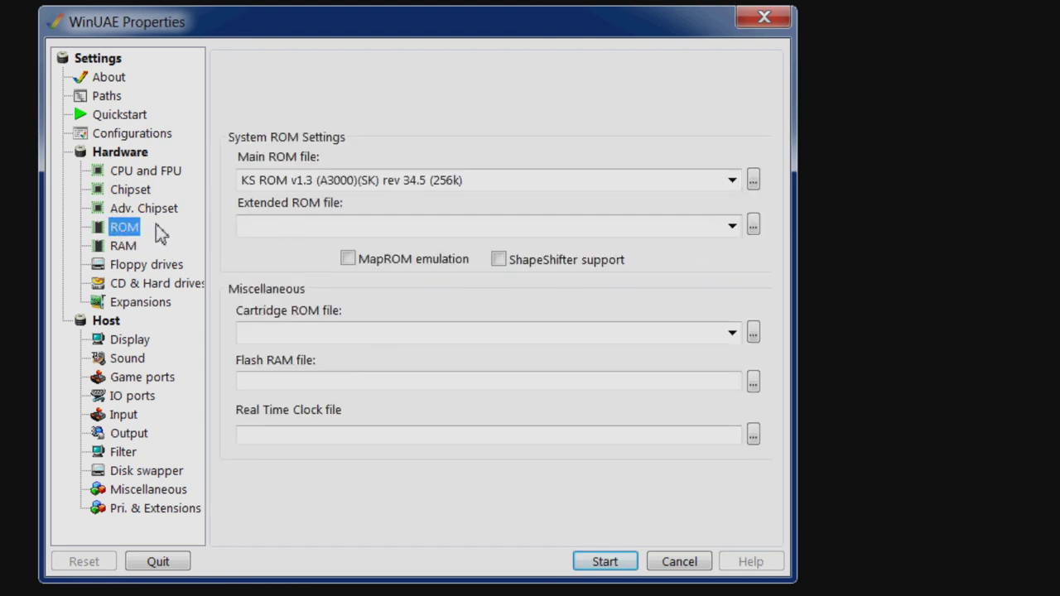
{"action": "left_click", "coordinate": [733, 180]}
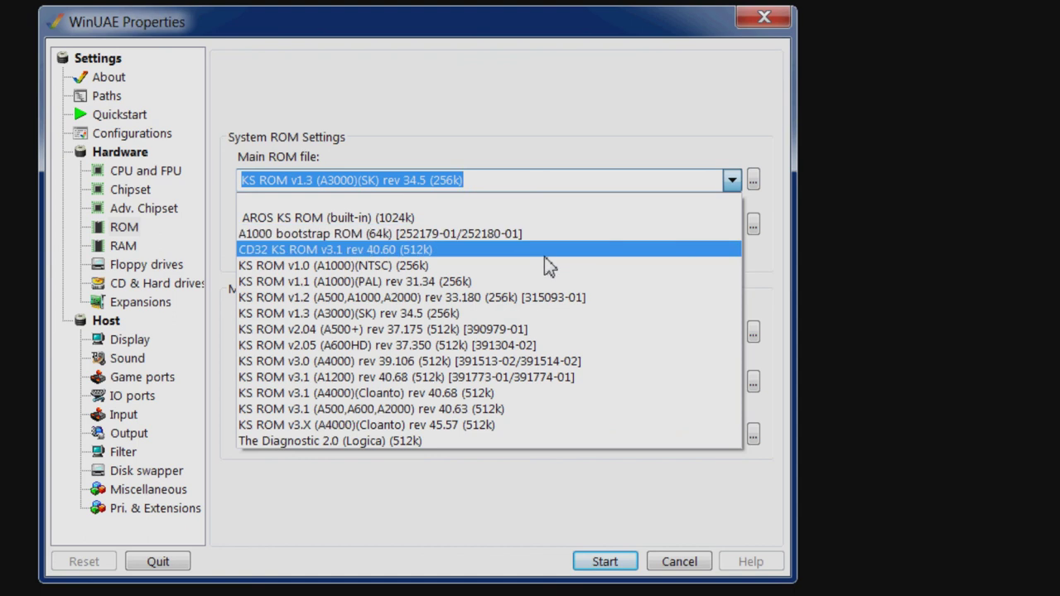
{"action": "left_click", "coordinate": [307, 393]}
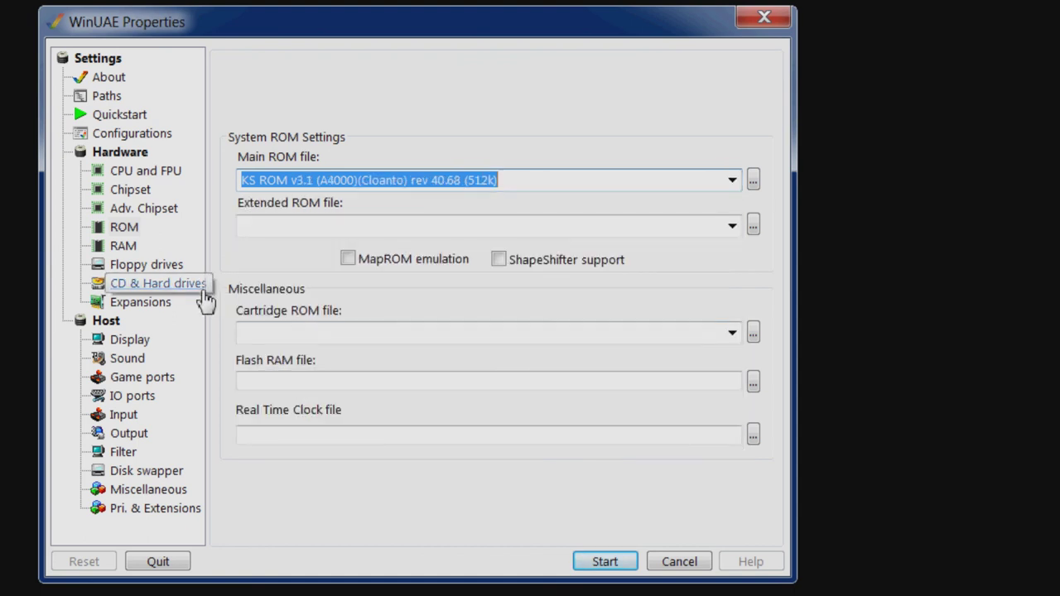
Step: Set the emulated machine's Chip memory to 2 MB
{"action": "left_click", "coordinate": [126, 247]}
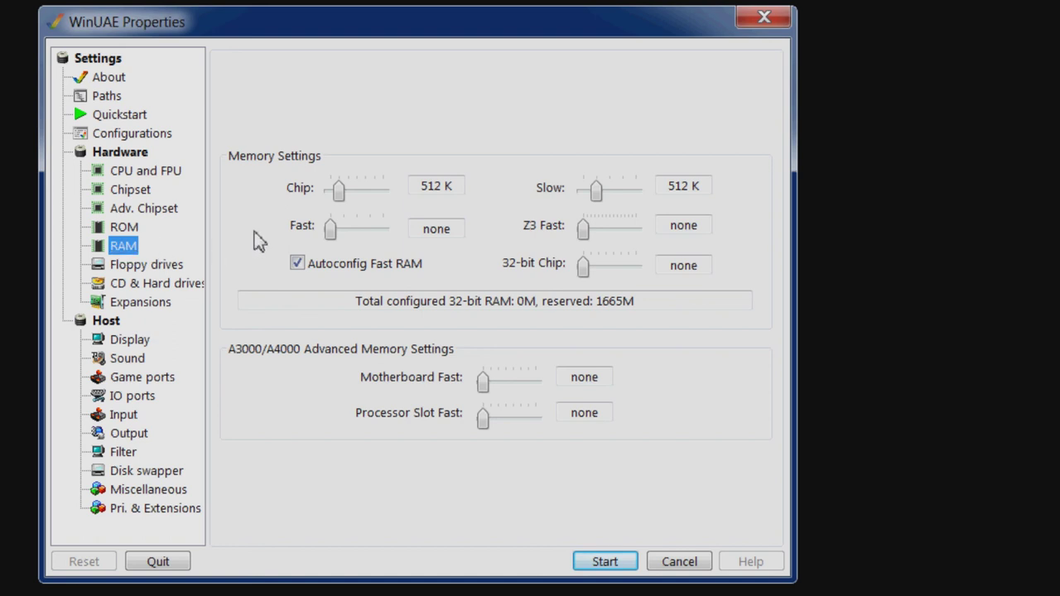
{"action": "left_click", "coordinate": [339, 192]}
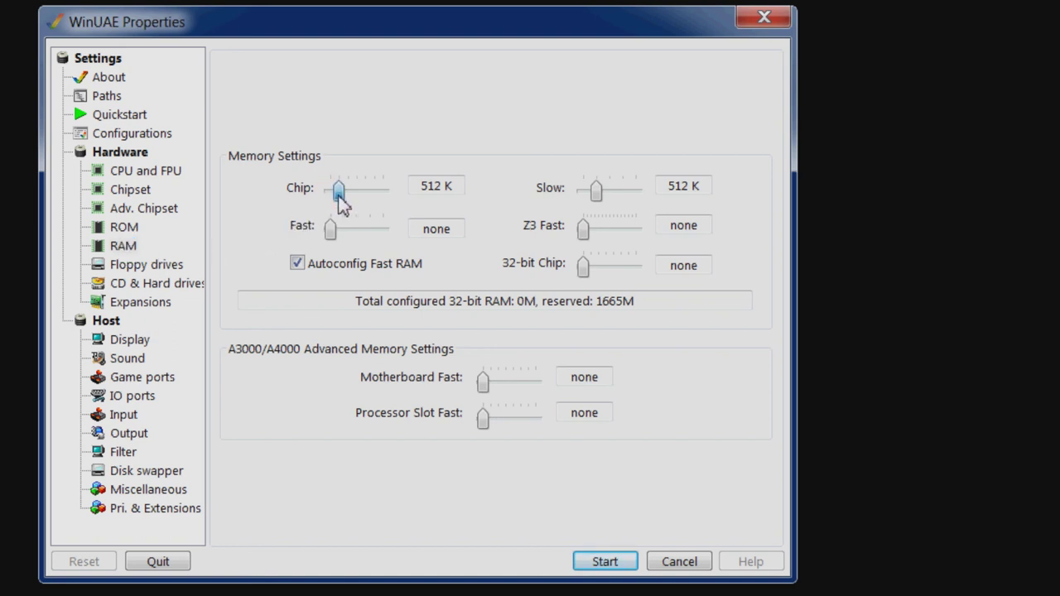
{"action": "left_click_drag", "start_coordinate": [339, 198], "coordinate": [361, 198]}
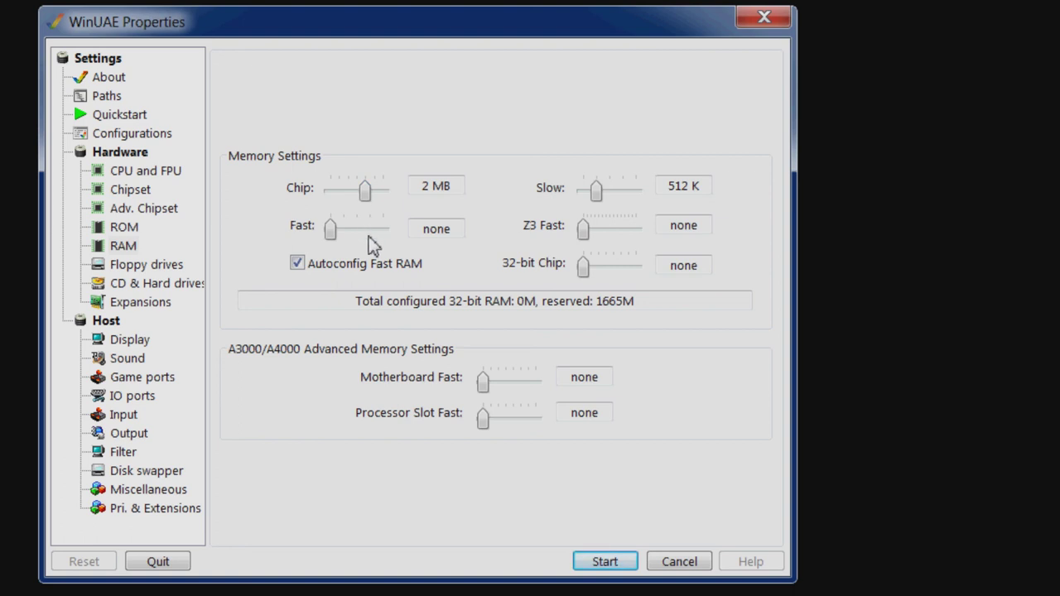
Step: Try 8 MB of Chip memory and return it to 2 MB
{"action": "left_click", "coordinate": [366, 192]}
{"action": "left_click_drag", "start_coordinate": [365, 194], "coordinate": [394, 197]}
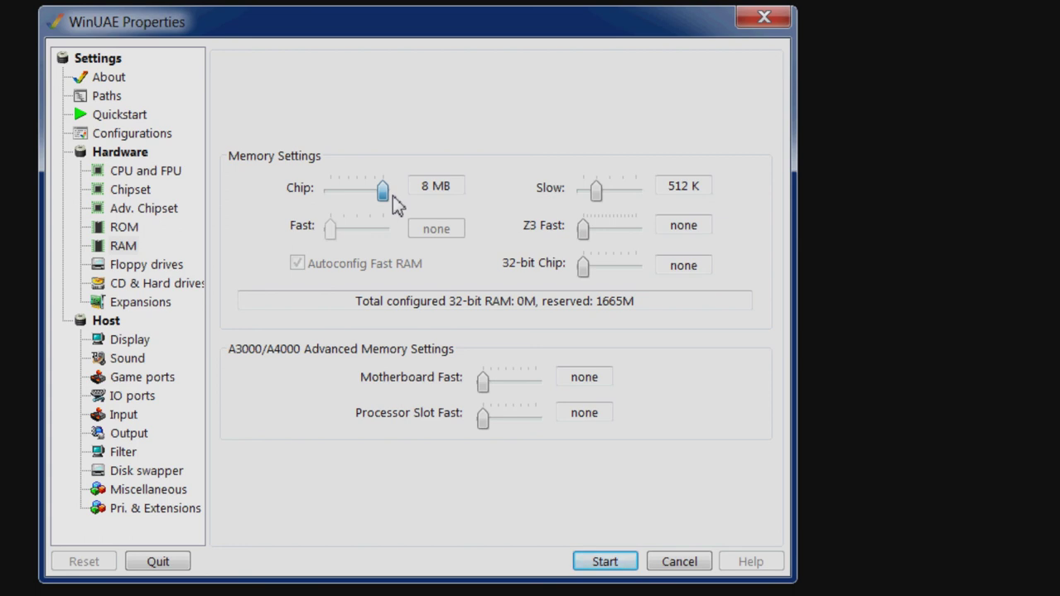
{"action": "left_click_drag", "start_coordinate": [386, 195], "coordinate": [364, 192]}
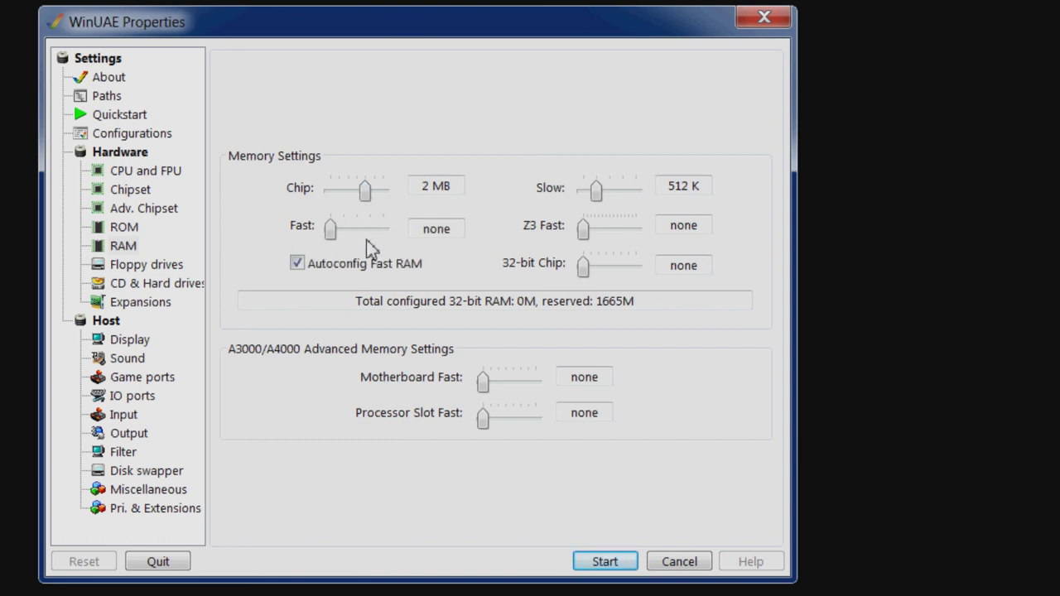
Step: Set the Slow memory to none and the Fast memory to 4 MB
{"action": "left_click_drag", "start_coordinate": [597, 190], "coordinate": [583, 190]}
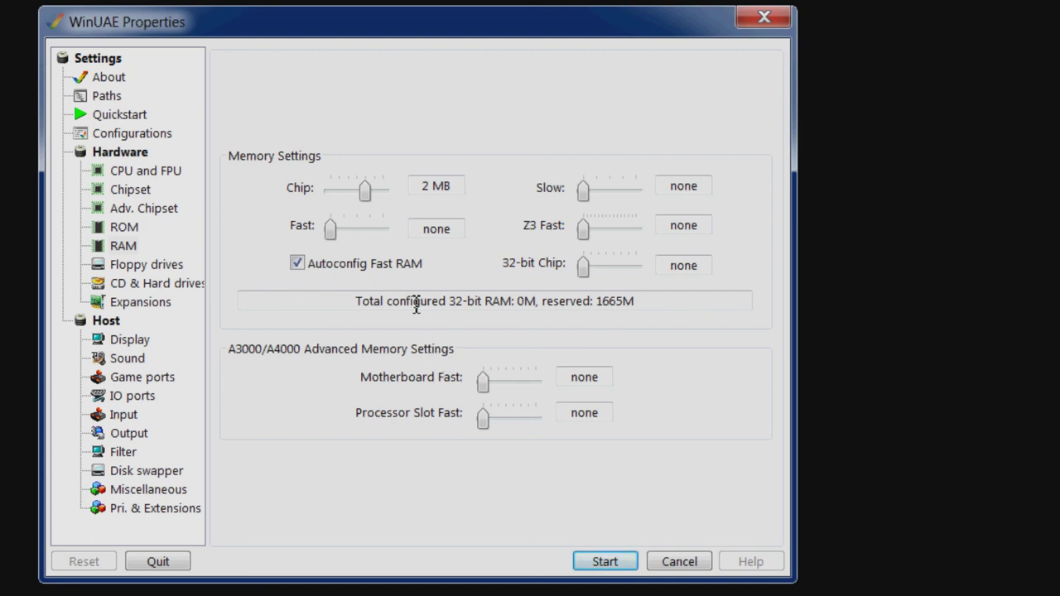
{"action": "left_click_drag", "start_coordinate": [331, 233], "coordinate": [376, 235]}
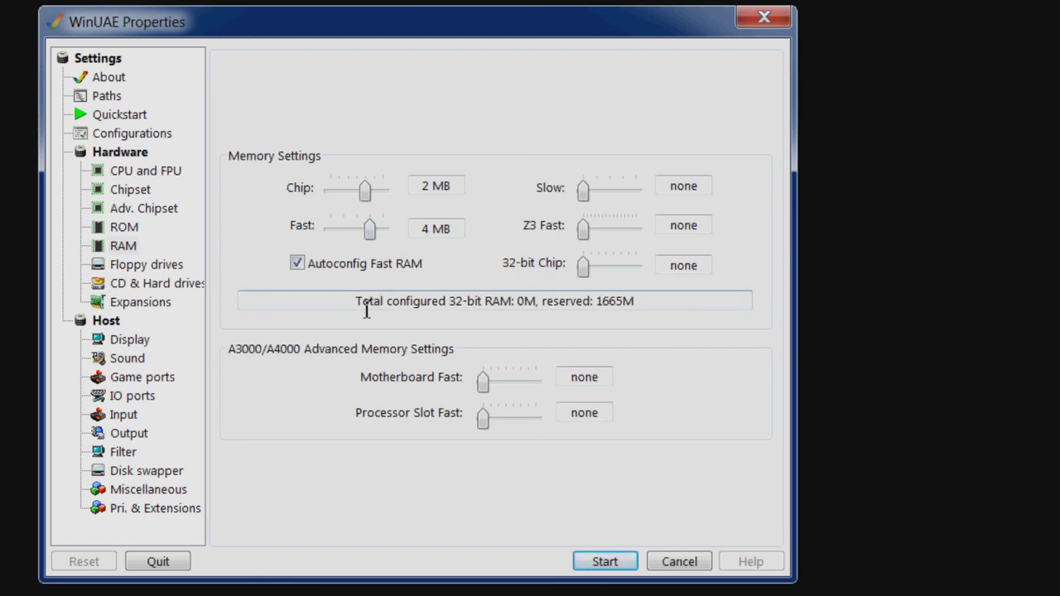
Step: Add System.hdf from the ClassicWB_ADV - Kopie folder as a hardfile with the default settings and start the emulation
{"action": "left_click", "coordinate": [146, 267]}
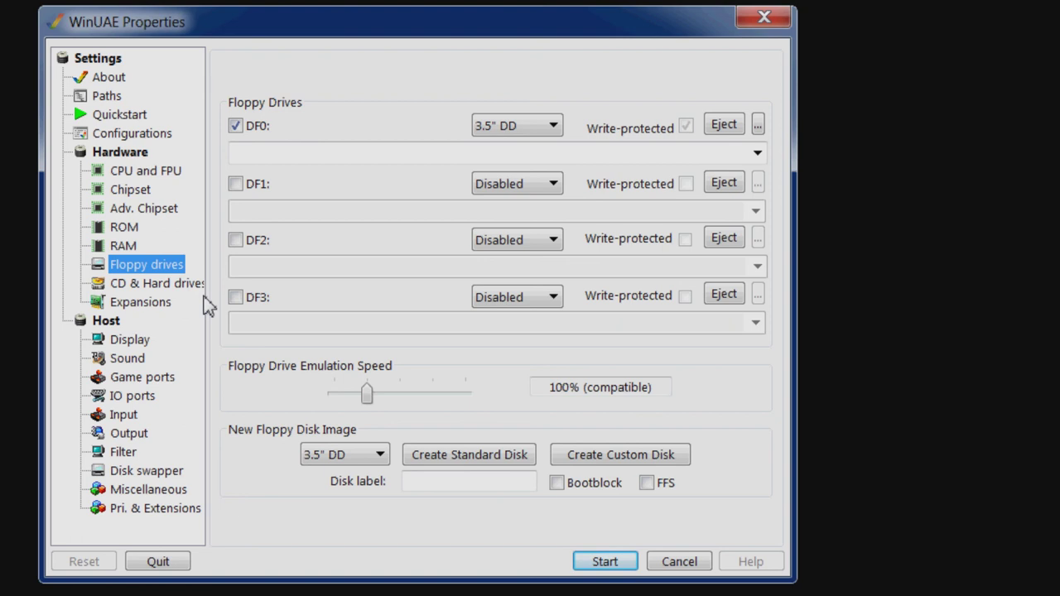
{"action": "left_click", "coordinate": [173, 284]}
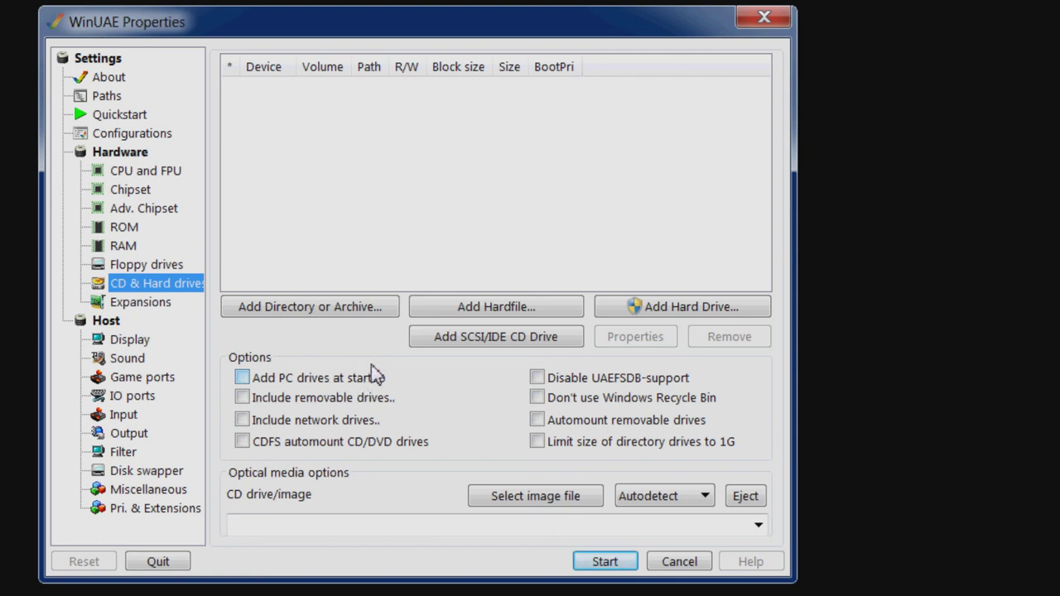
{"action": "left_click", "coordinate": [464, 308]}
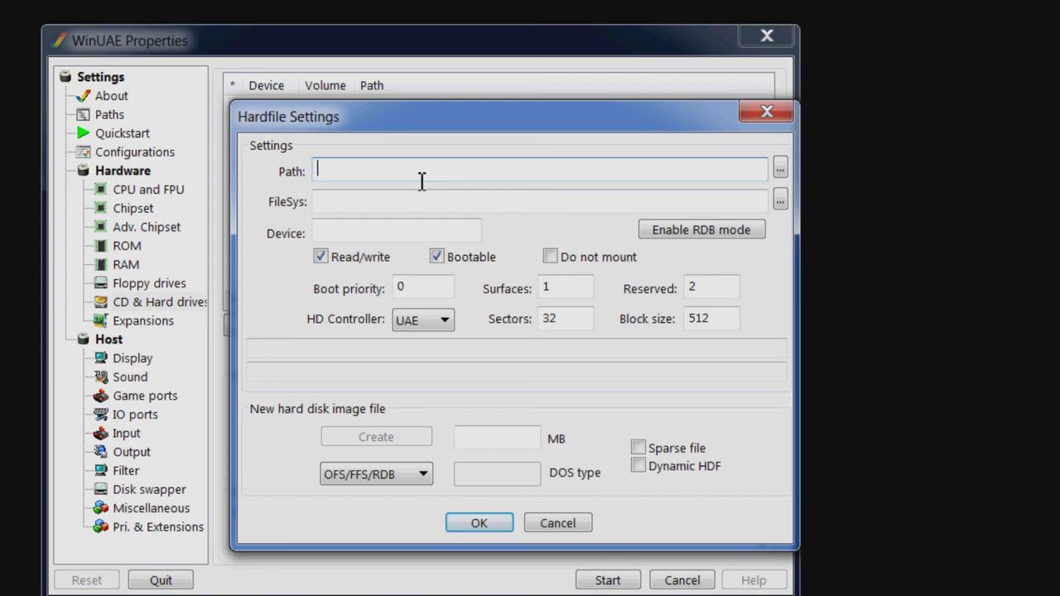
{"action": "left_click", "coordinate": [781, 171]}
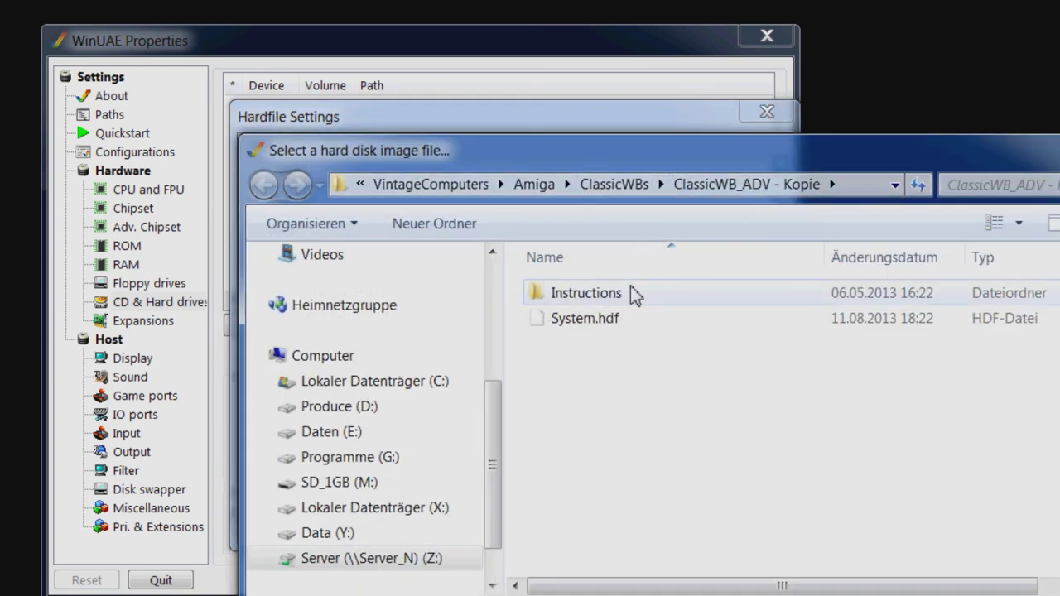
{"action": "left_click_drag", "start_coordinate": [639, 157], "coordinate": [460, 61]}
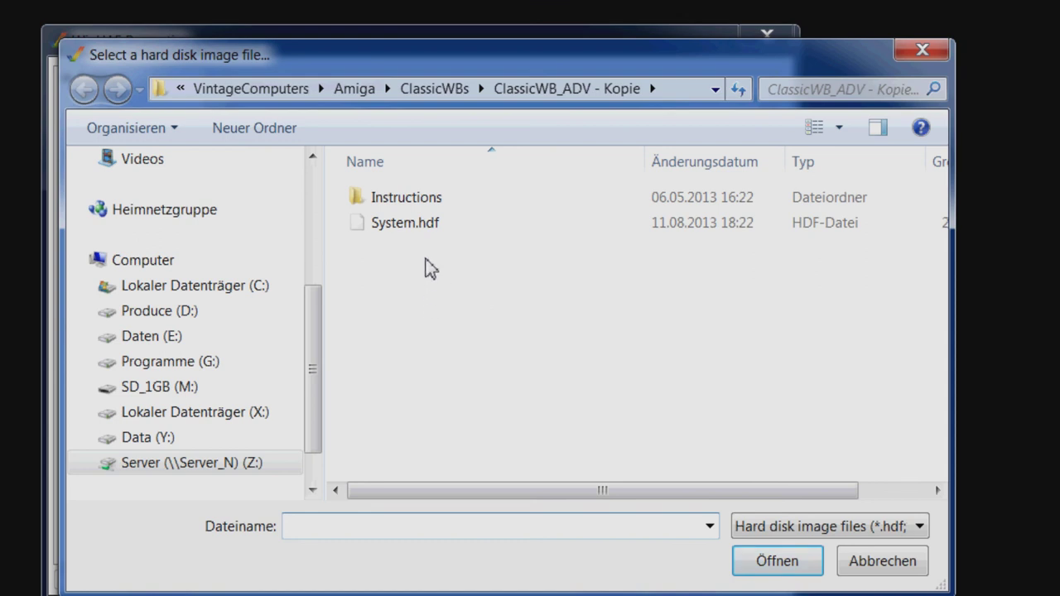
{"action": "left_click", "coordinate": [427, 224]}
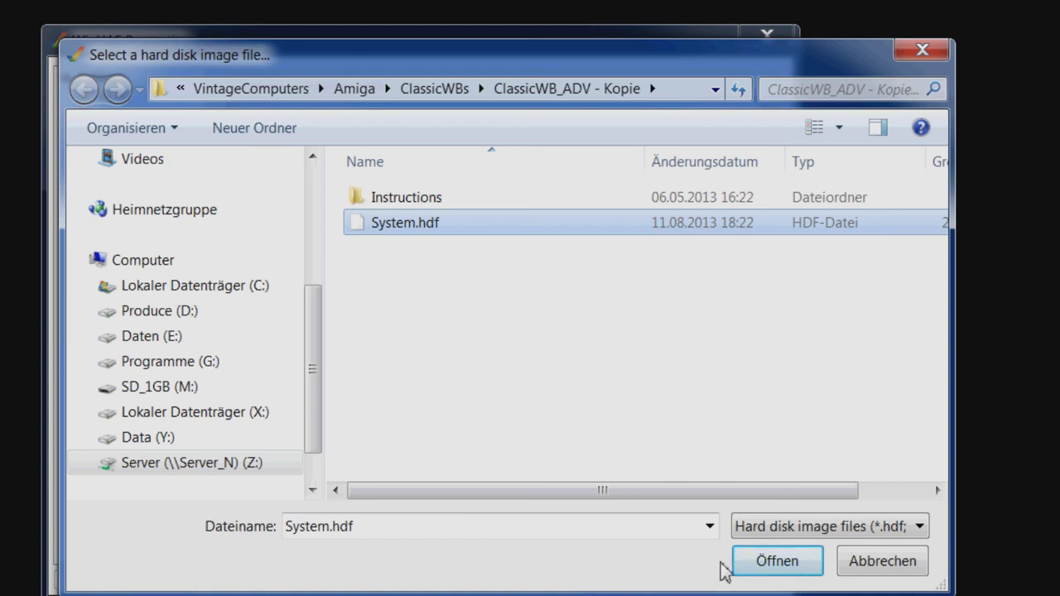
{"action": "left_click", "coordinate": [779, 570]}
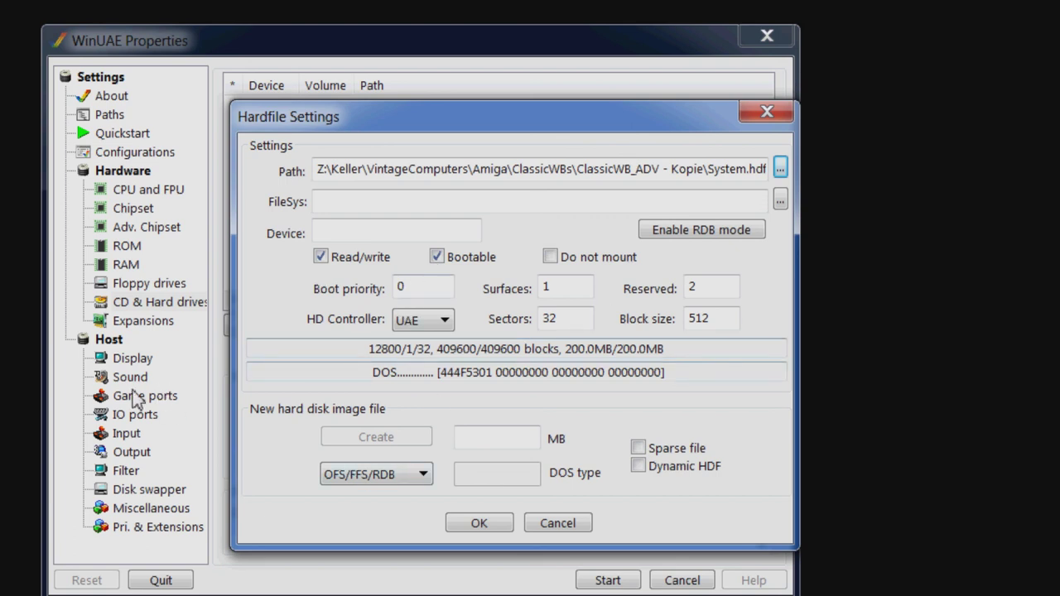
{"action": "left_click", "coordinate": [488, 529]}
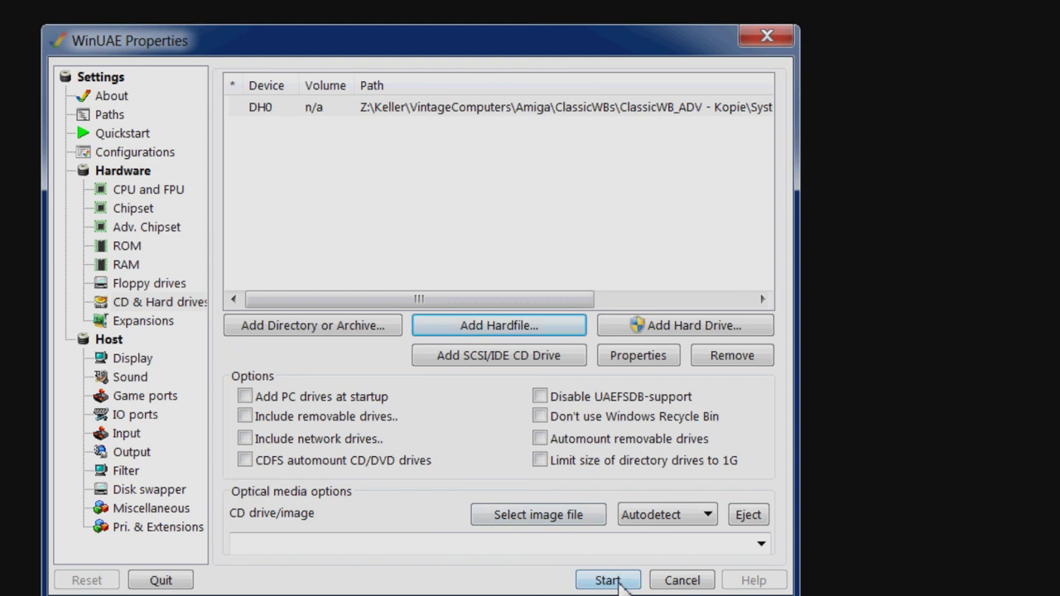
{"action": "left_click", "coordinate": [619, 579]}
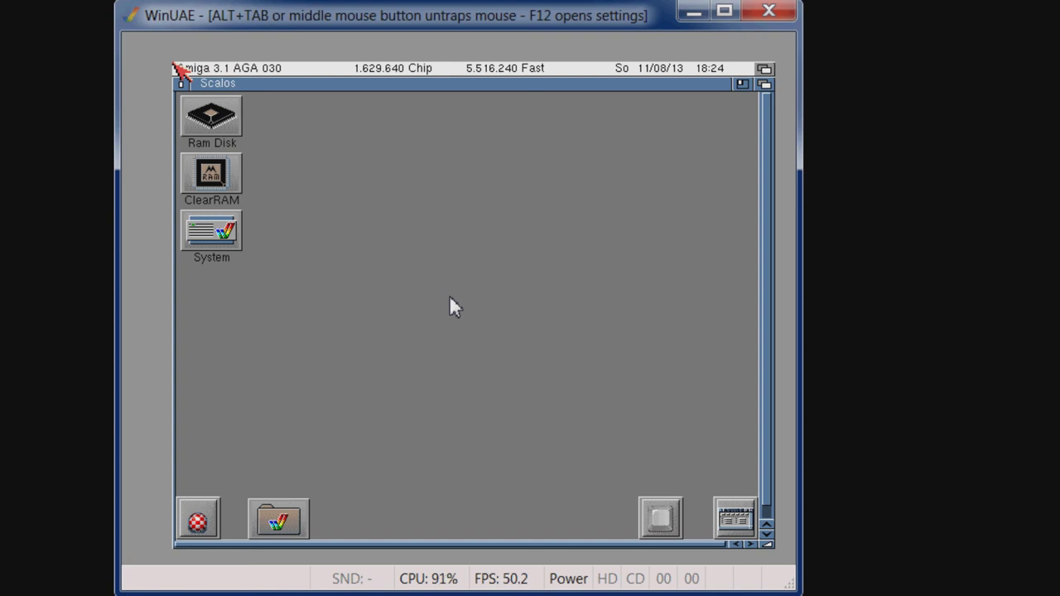
Step: Open the emulator settings from the running Workbench
{"action": "key", "text": "F12"}
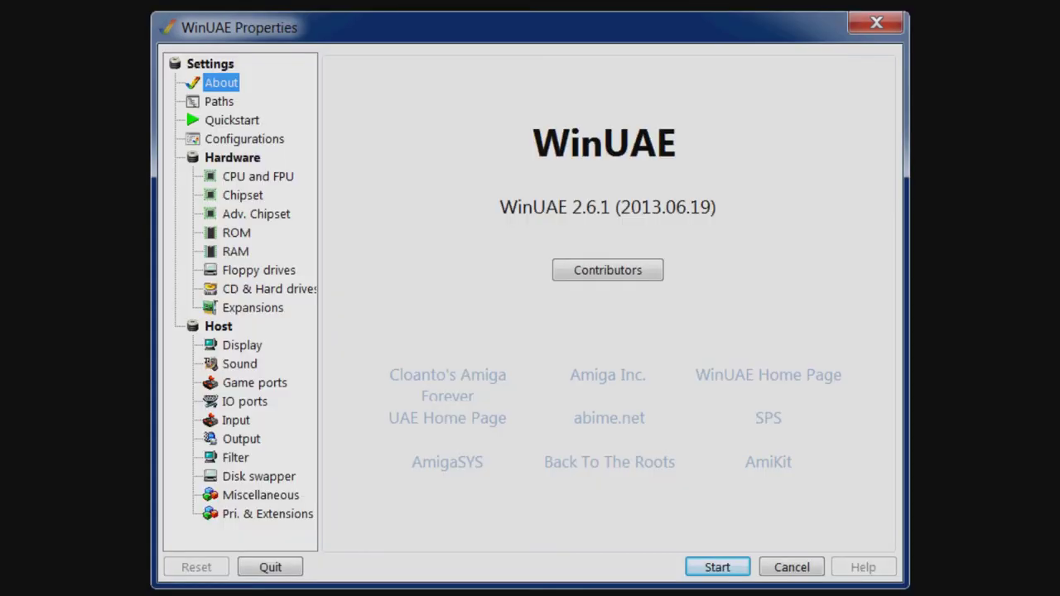